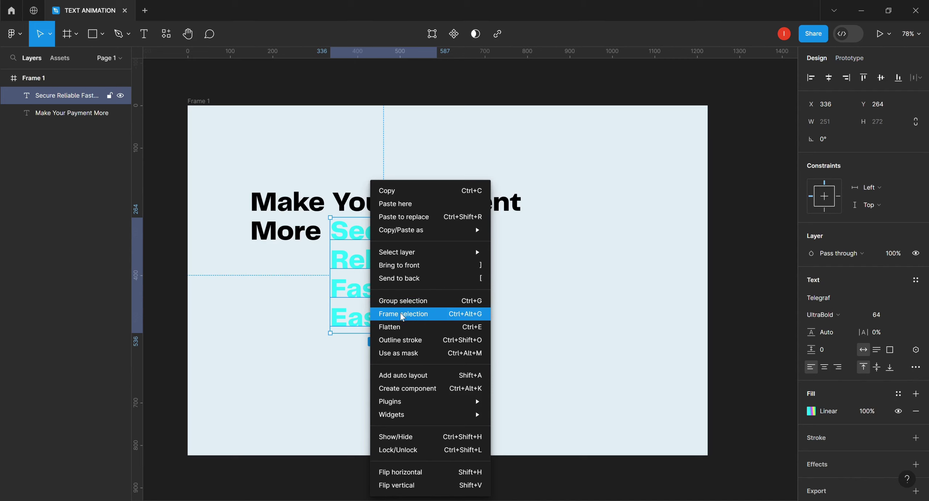
# - Wrap the word stack in Frame 2 and crop it to 68 px tall so only 'Secure' shows
pyautogui.click(402, 316)
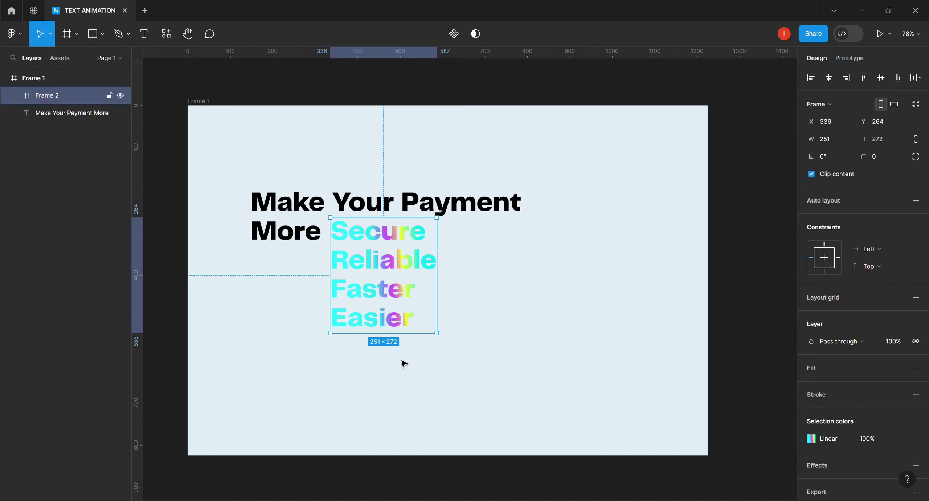
pyautogui.moveTo(385, 341); pyautogui.dragTo(382, 255)
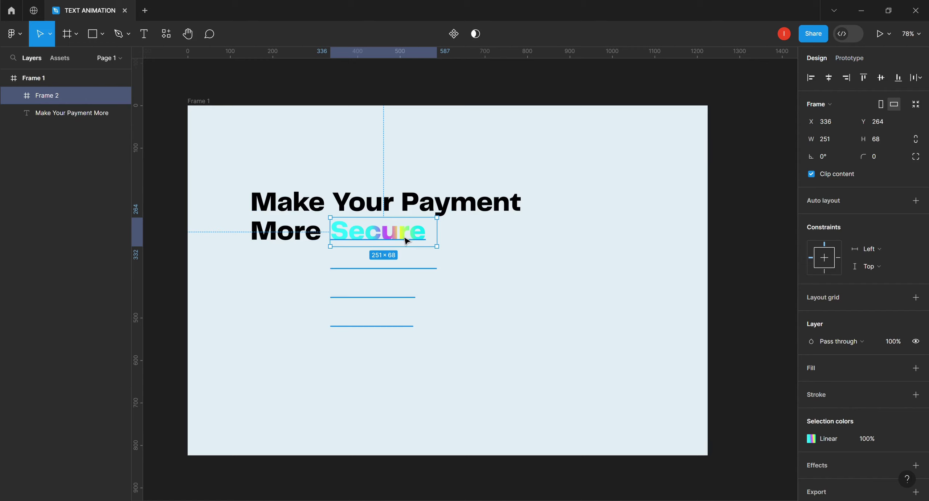
# - Select the 'Make Your Payment More' text with the clipped Frame 2 and wrap both in one frame
pyautogui.keyDown('ctrl'); pyautogui.rightClick(316, 207); pyautogui.keyUp('ctrl')
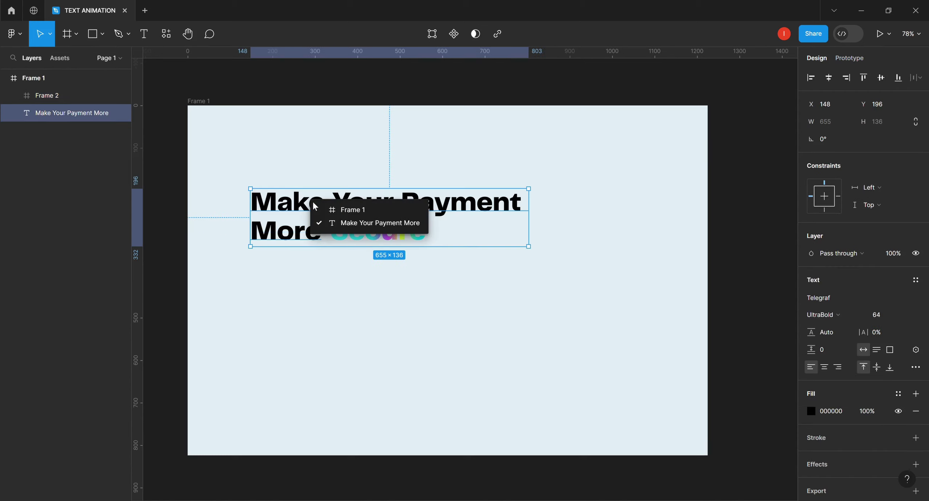
pyautogui.press('Escape')
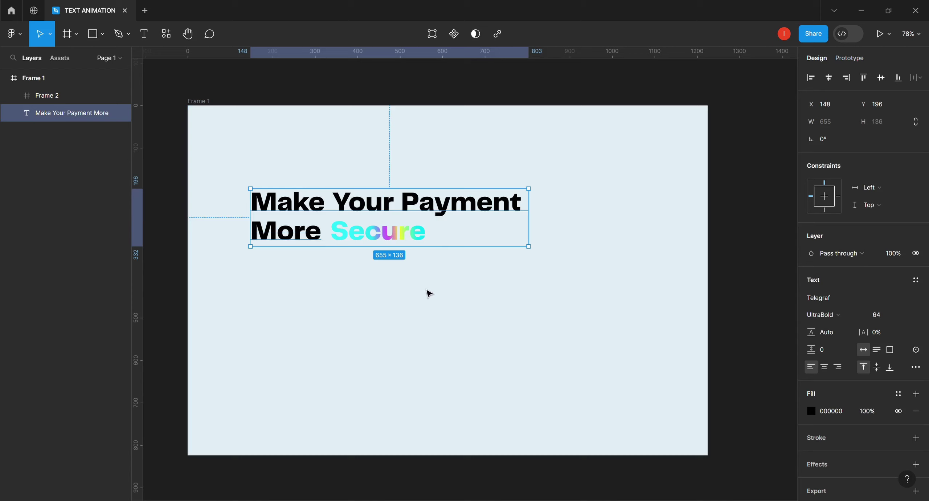
pyautogui.click(442, 293)
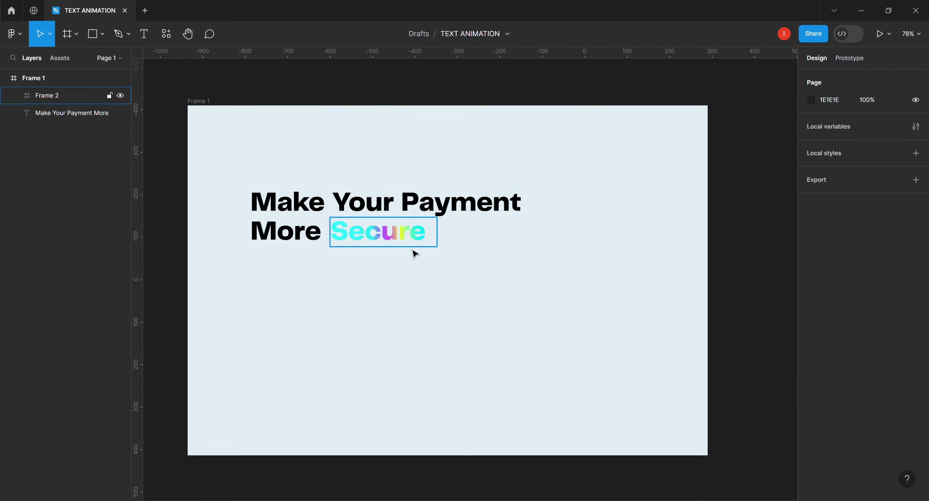
pyautogui.click(394, 238)
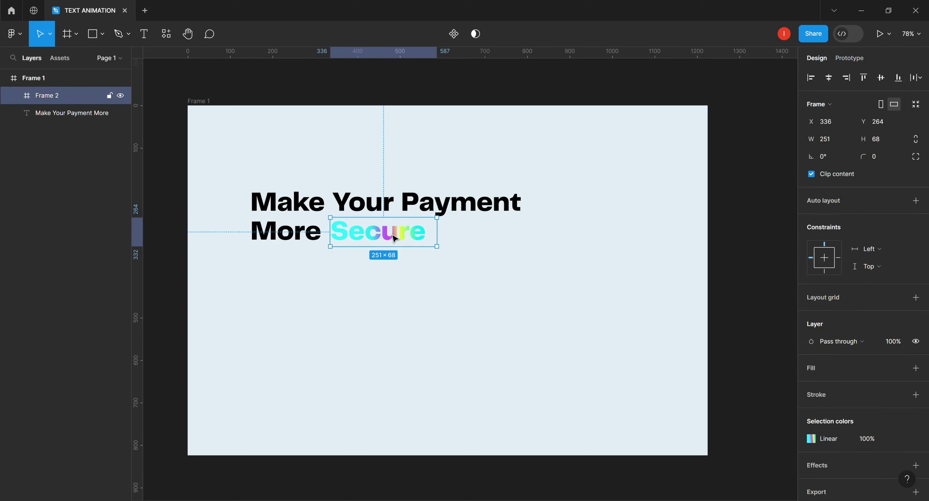
pyautogui.keyDown('shift'); pyautogui.click(338, 207); pyautogui.keyUp('shift')
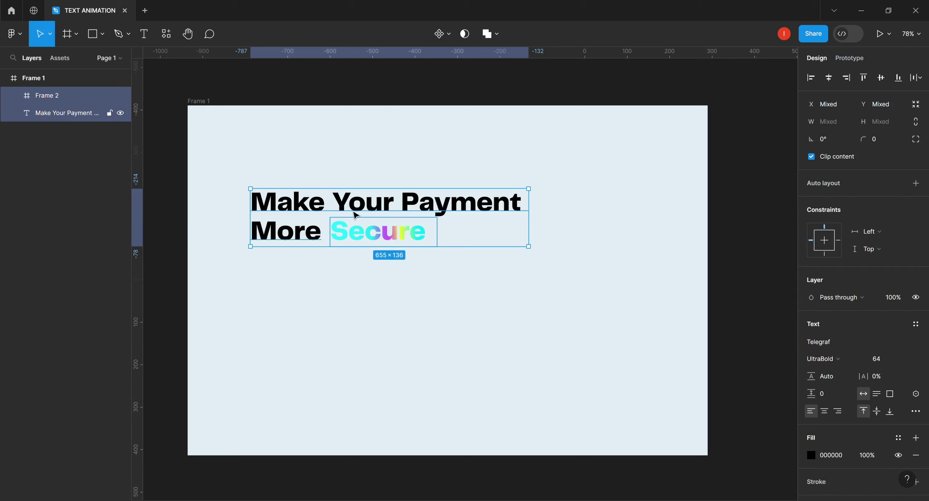
pyautogui.rightClick(328, 206)
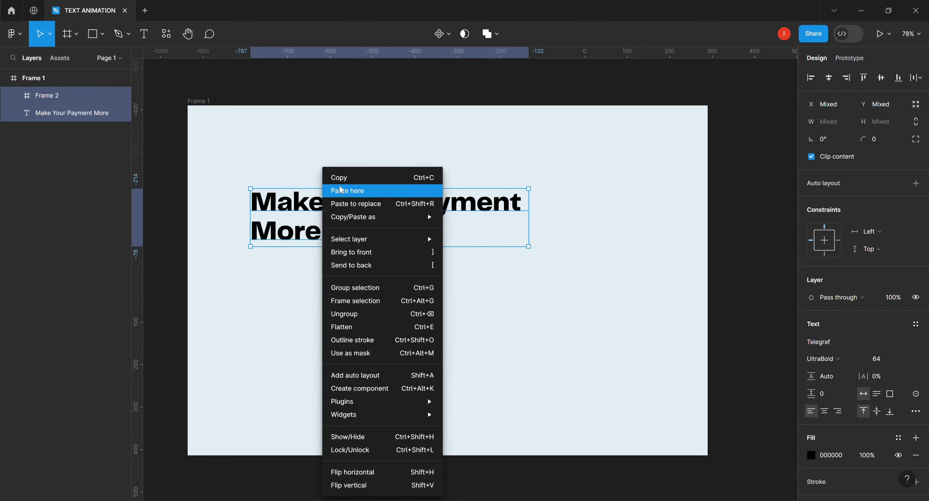
pyautogui.click(353, 302)
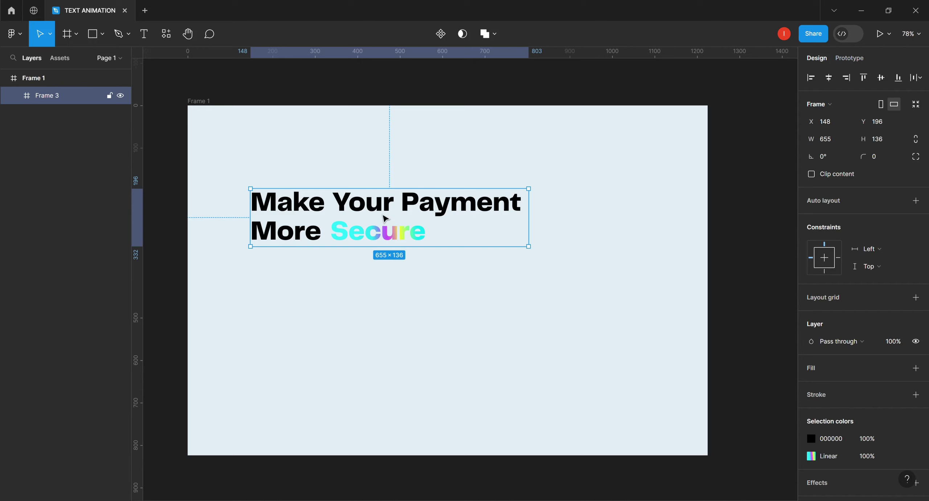
# - Duplicate the headline frame, move the copy below the original, and select its word list
pyautogui.hotkey('ctrl', 'd')
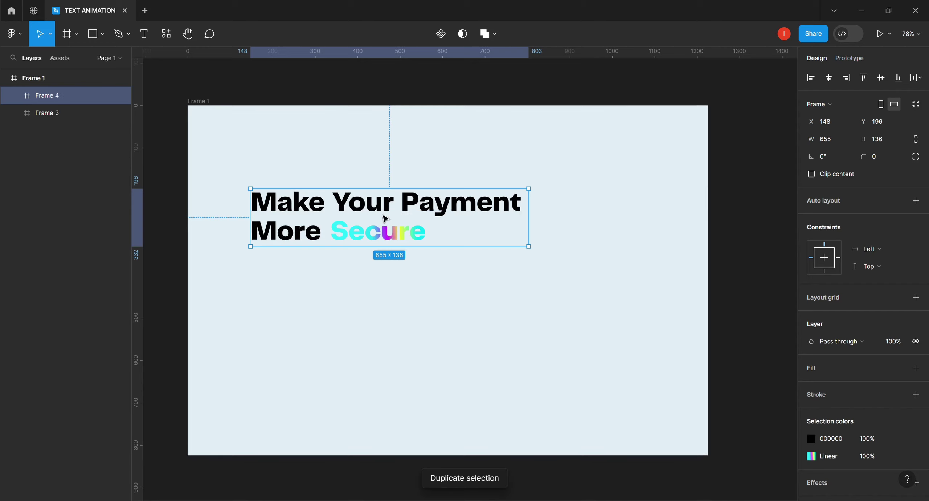
pyautogui.moveTo(385, 218); pyautogui.dragTo(371, 275)
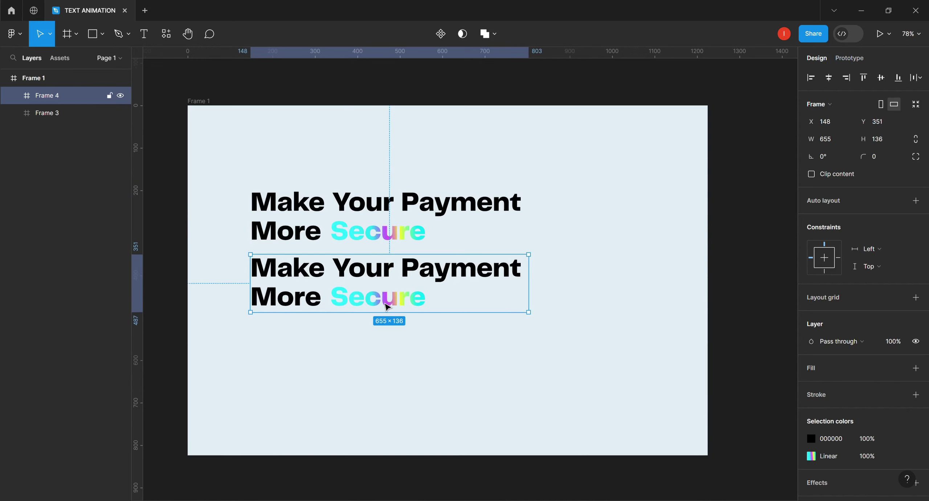
pyautogui.doubleClick(387, 307)
pyautogui.doubleClick(387, 307)
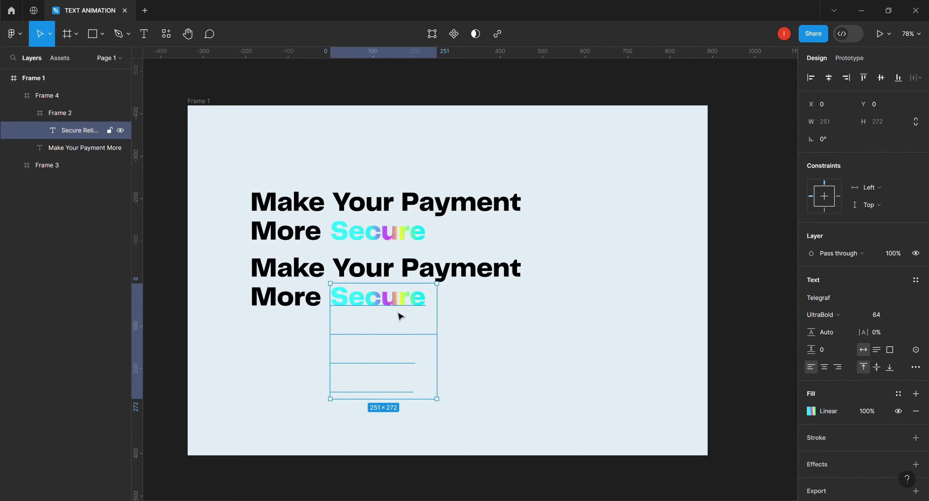
# - Nudge the copy's word list up until 'Reliable' is centred in the slot
pyautogui.press('Up')
pyautogui.press('Up')
pyautogui.press('Up')
pyautogui.press('Up')
pyautogui.press('Up')
pyautogui.press('Up')
pyautogui.press('Up')
pyautogui.press('Up')
pyautogui.press('Up')
pyautogui.press('Up')
pyautogui.press('Up')
pyautogui.press('Up')
pyautogui.press('Up')
pyautogui.press('Up')
pyautogui.press('Up')
pyautogui.press('Up')
pyautogui.press('Up')
pyautogui.press('Up')
pyautogui.press('Up')
pyautogui.press('Up')
pyautogui.press('Up')
pyautogui.press('Up')
pyautogui.press('Up')
pyautogui.press('Up')
pyautogui.press('Up')
pyautogui.press('Up')
pyautogui.press('Up')
pyautogui.press('Up')
pyautogui.press('Up')
pyautogui.press('Up')
pyautogui.press('Up')
pyautogui.press('Up')
pyautogui.press('Up')
pyautogui.press('Up')
pyautogui.press('Up')
pyautogui.press('Up')
pyautogui.press('Up')
pyautogui.press('Up')
pyautogui.press('Up')
pyautogui.press('Up')
pyautogui.press('Up')
pyautogui.press('Up')
pyautogui.press('Up')
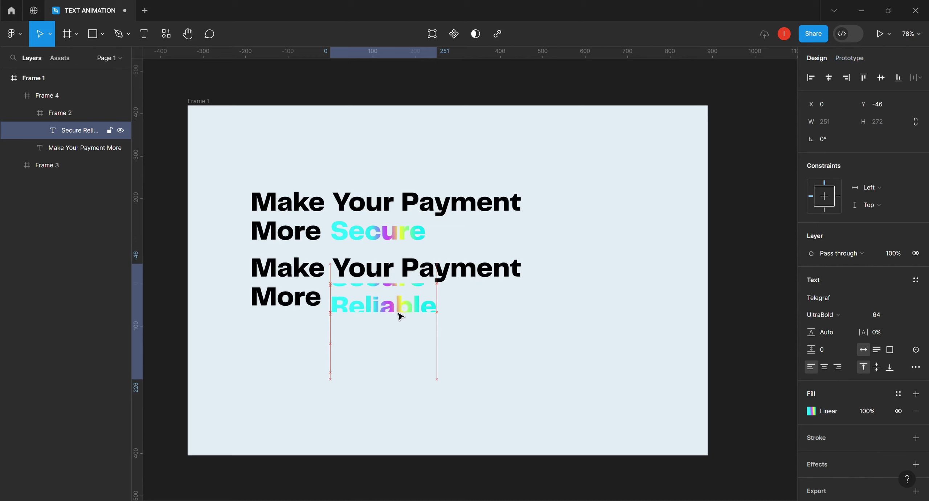
pyautogui.press('Up')
pyautogui.press('Up')
pyautogui.press('Up')
pyautogui.press('Up')
pyautogui.press('Up')
pyautogui.press('Up')
pyautogui.press('Up')
pyautogui.press('Up')
pyautogui.press('Up')
pyautogui.press('Up')
pyautogui.press('Up')
pyautogui.press('Up')
pyautogui.press('Up')
pyautogui.press('Up')
pyautogui.press('Up')
pyautogui.press('Up')
pyautogui.press('Up')
pyautogui.press('Up')
pyautogui.press('Up')
pyautogui.press('Up')
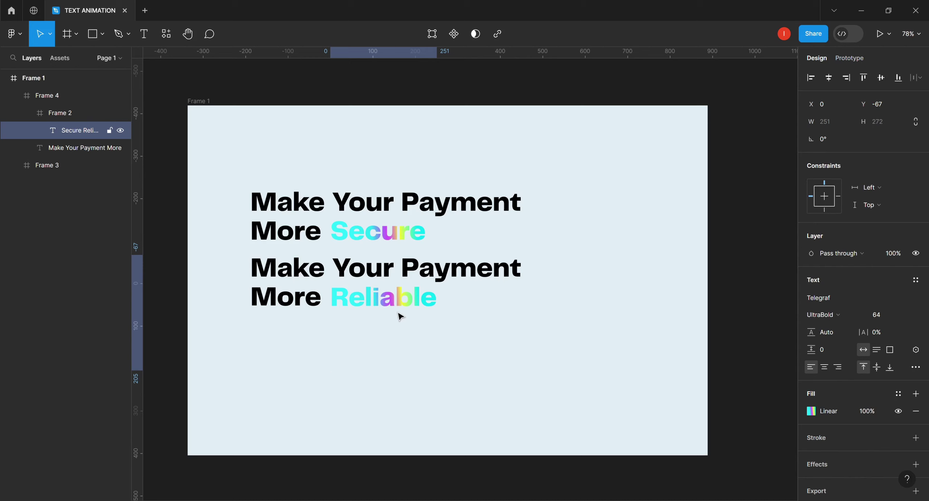
pyautogui.press('Up')
pyautogui.press('Up')
pyautogui.press('Down')
pyautogui.press('Down')
pyautogui.press('Up')
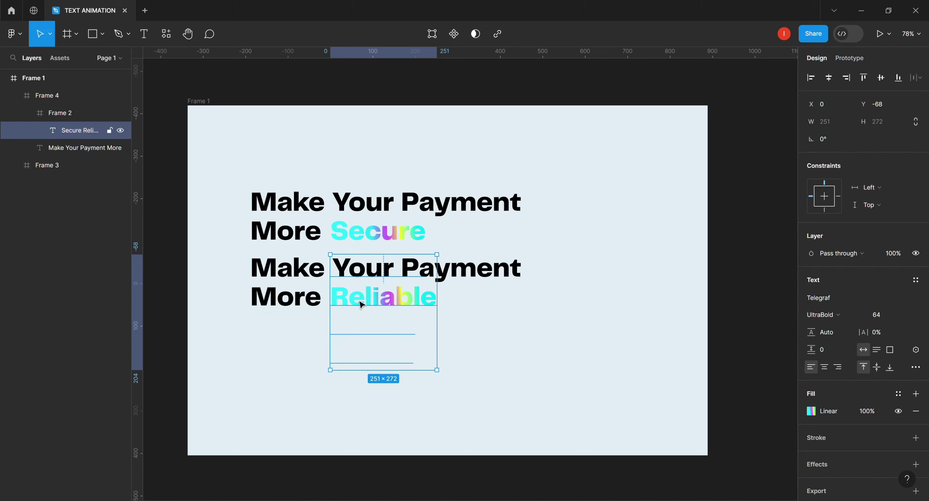
pyautogui.press('Down')
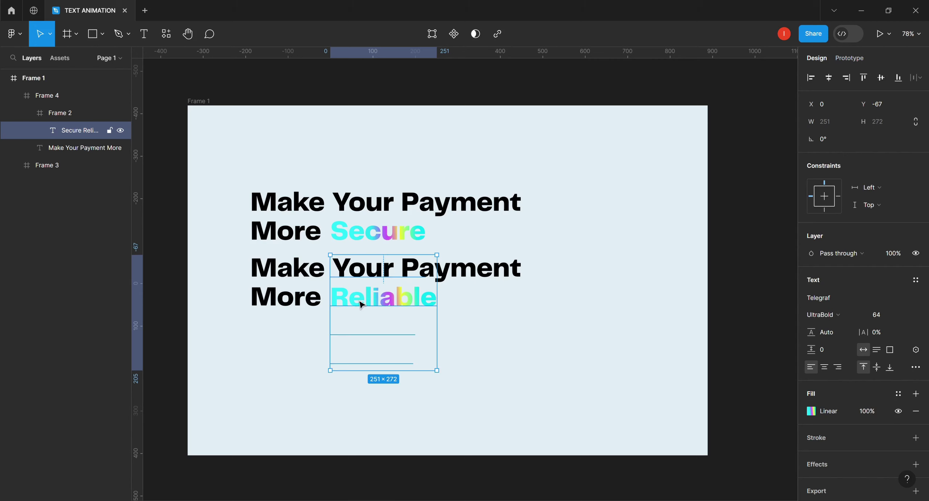
pyautogui.press('Down')
pyautogui.press('Down')
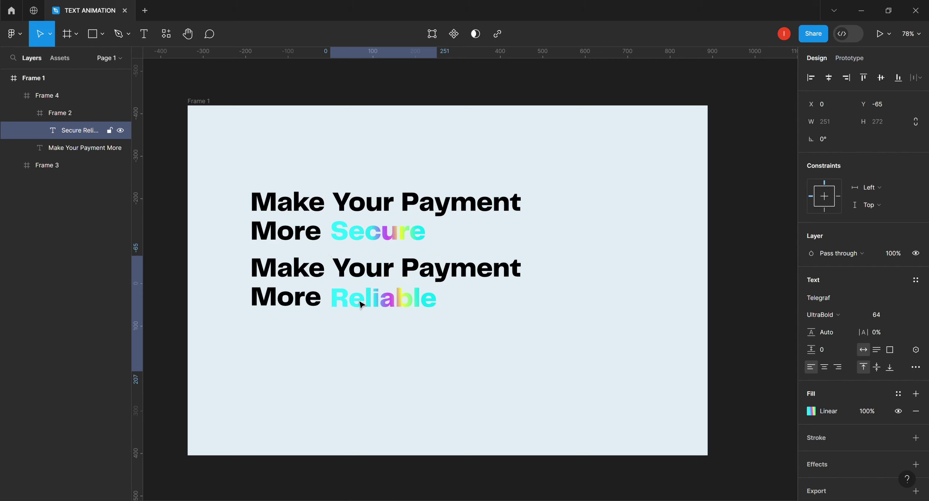
# - Set the Reliable word list to Y -66, keep it clipped, and select the second headline frame
pyautogui.moveTo(360, 304); pyautogui.dragTo(360, 304)
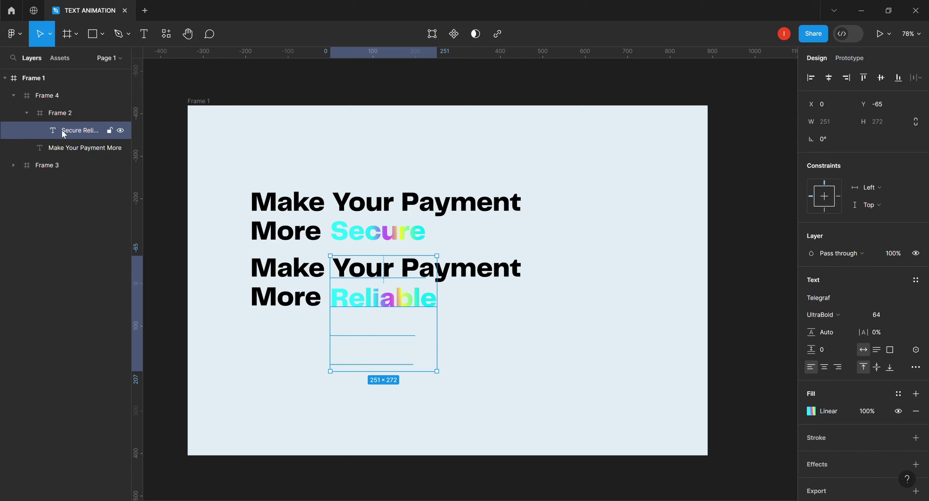
pyautogui.moveTo(62, 130); pyautogui.dragTo(61, 108)
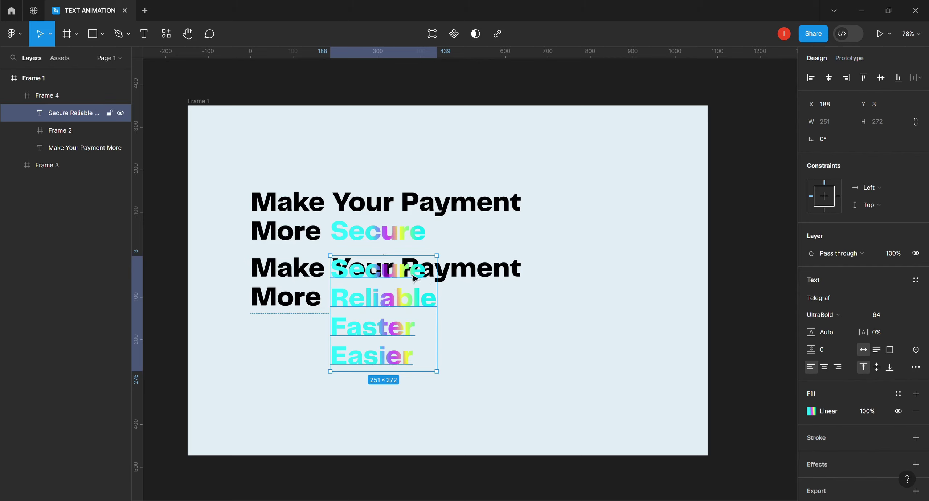
pyautogui.press('Up')
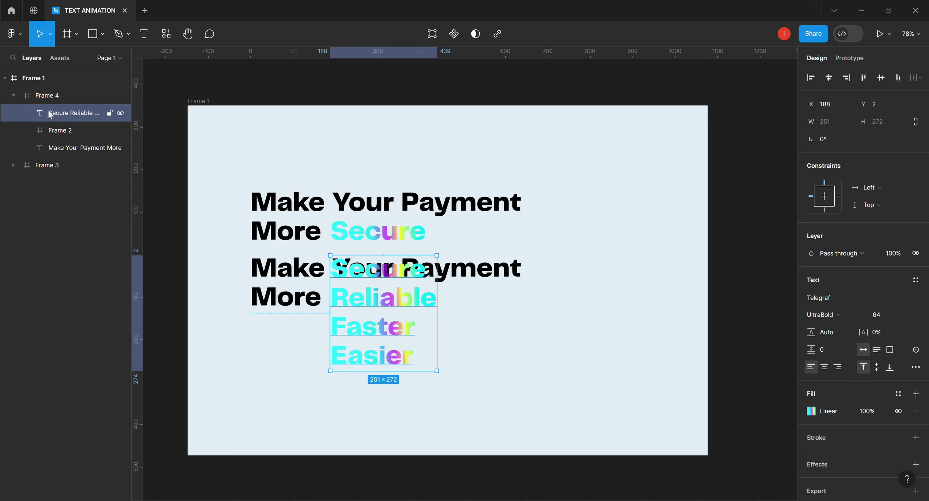
pyautogui.moveTo(48, 110); pyautogui.dragTo(90, 139)
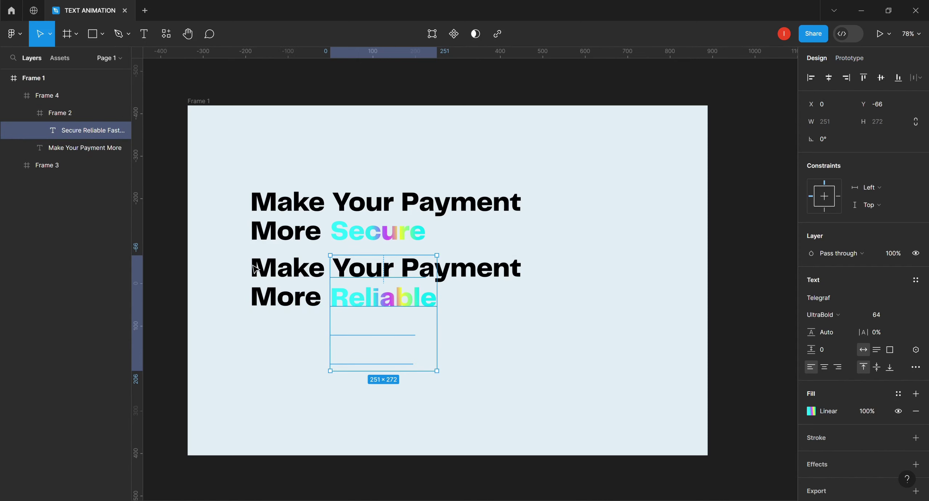
pyautogui.press('Escape')
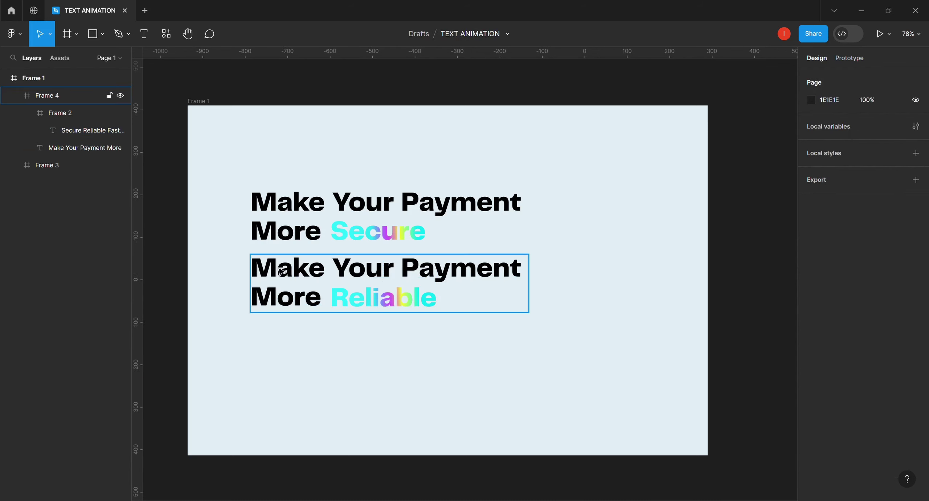
pyautogui.click(281, 271)
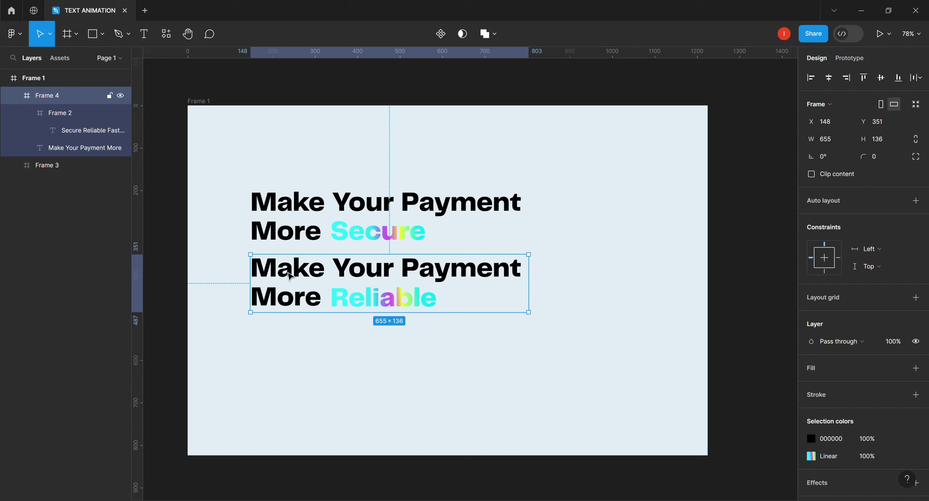
# - Duplicate the Reliable headline, move the copy below it, and slide its word list up
pyautogui.hotkey('ctrl', 'd')
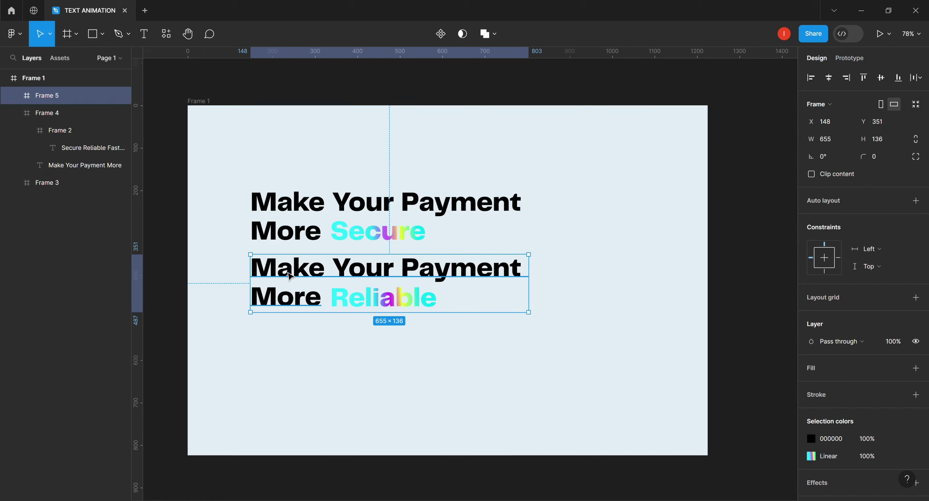
pyautogui.moveTo(289, 276); pyautogui.dragTo(292, 338)
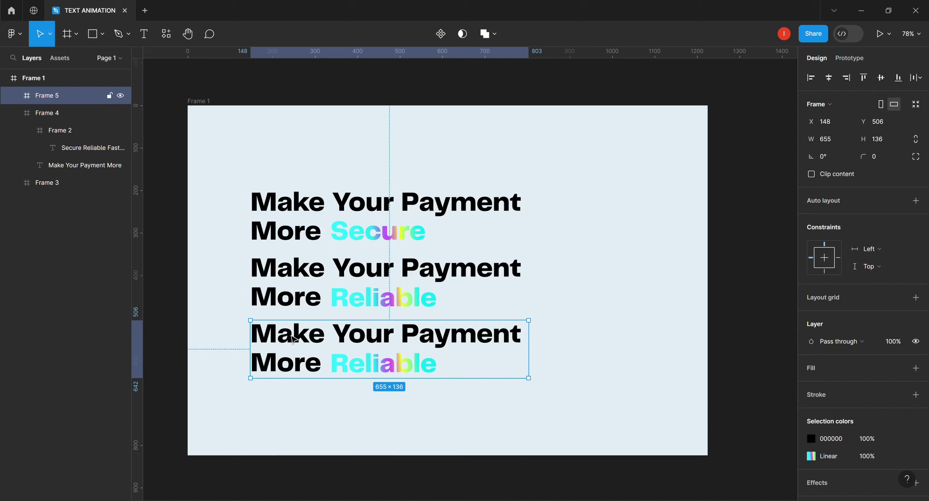
pyautogui.doubleClick(389, 370)
pyautogui.doubleClick(389, 371)
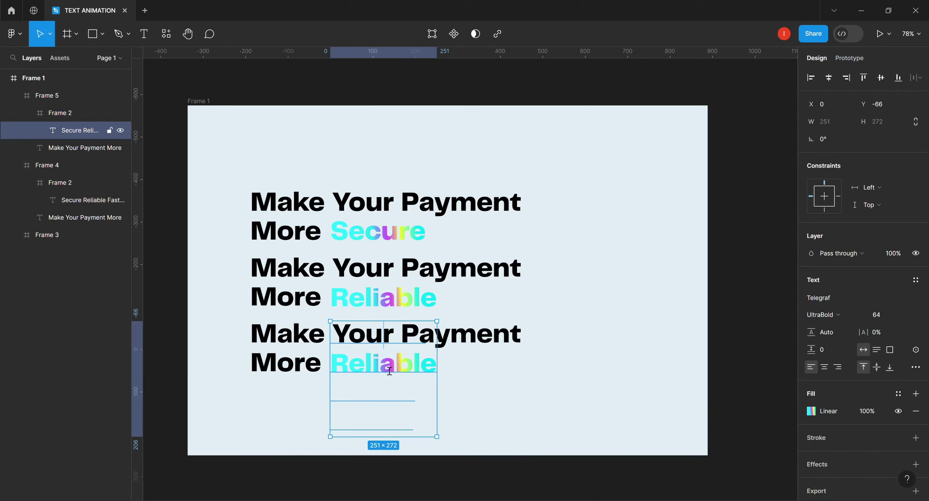
pyautogui.doubleClick(389, 370)
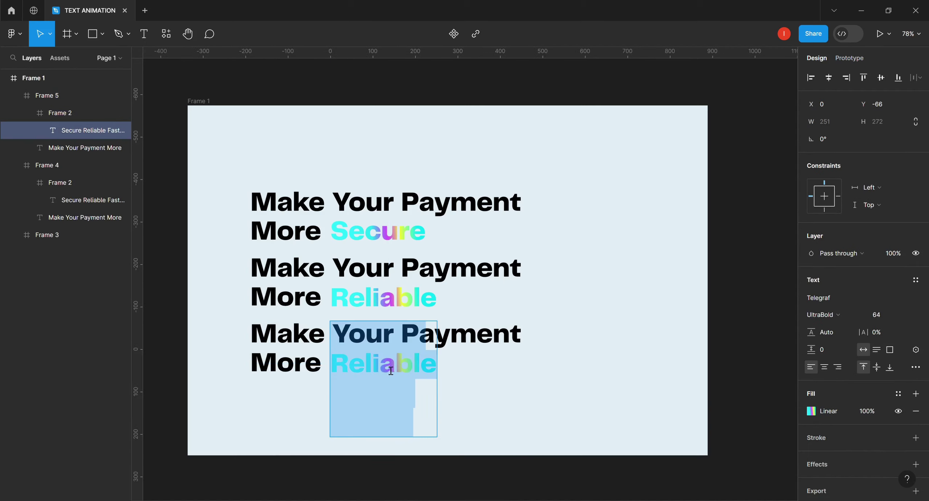
pyautogui.click(452, 373)
pyautogui.click(420, 373)
pyautogui.doubleClick(419, 373)
pyautogui.doubleClick(417, 374)
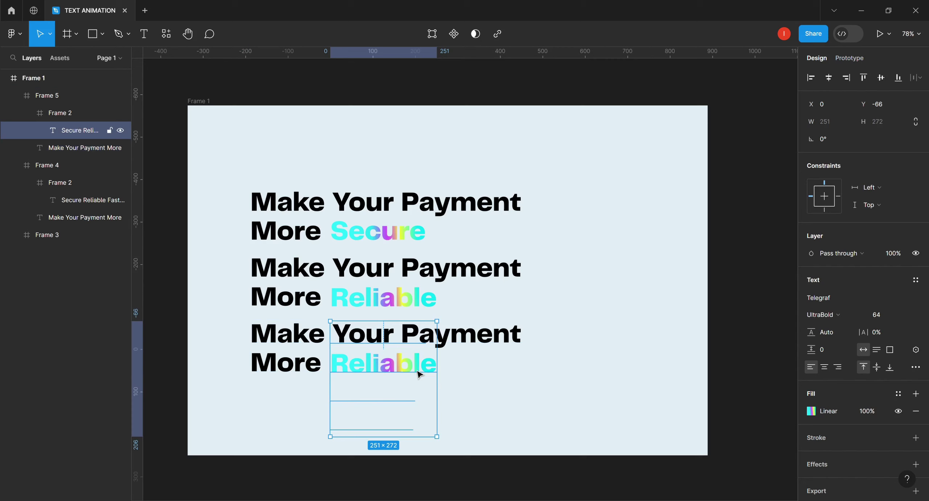
pyautogui.moveTo(417, 374); pyautogui.dragTo(417, 370)
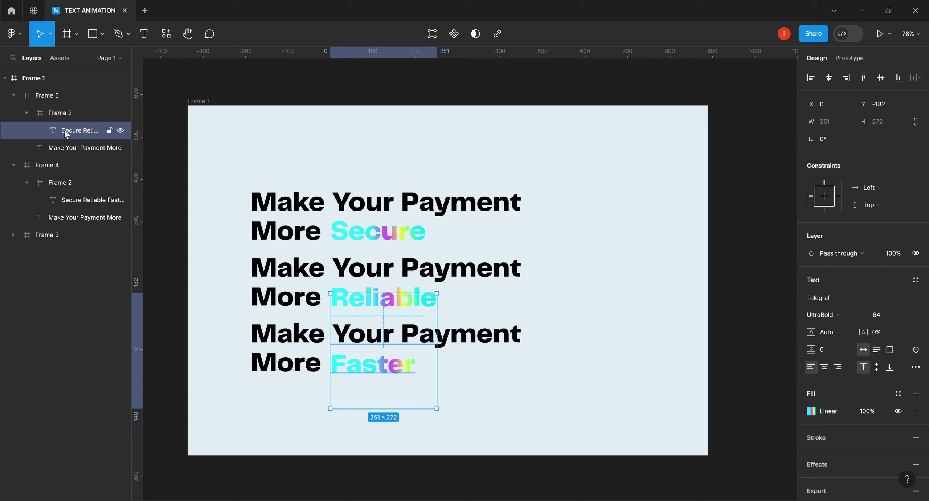
# - Set the third headline's word list to Y -135 so 'Faster' shows, clipped inside its frame
pyautogui.moveTo(76, 130); pyautogui.dragTo(73, 105)
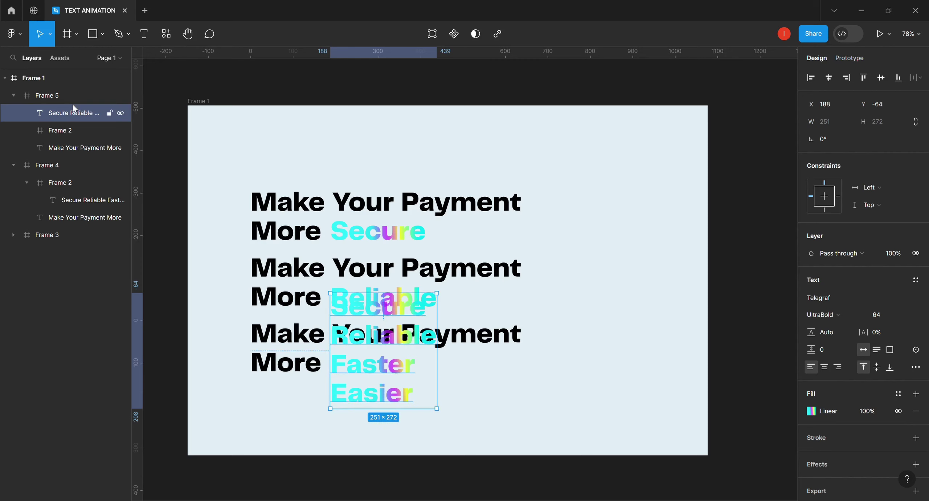
pyautogui.press('Up')
pyautogui.press('Up')
pyautogui.press('Up')
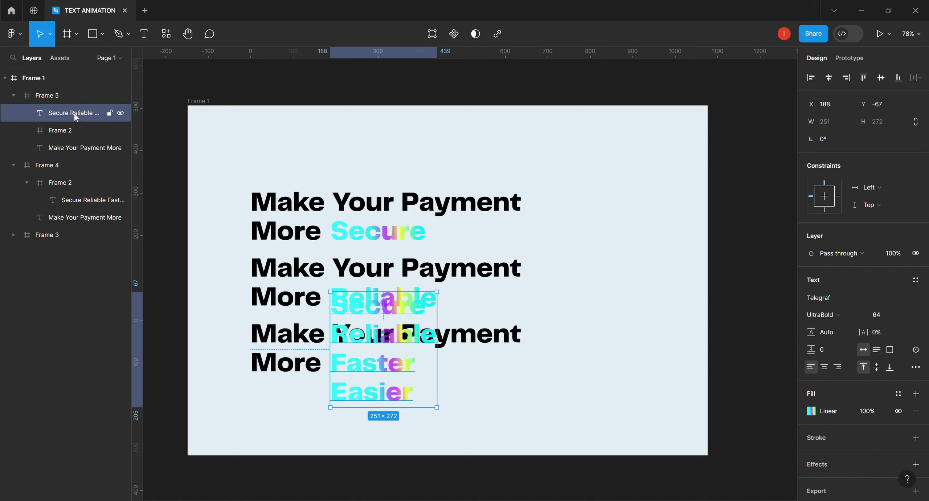
pyautogui.moveTo(78, 130); pyautogui.dragTo(128, 138)
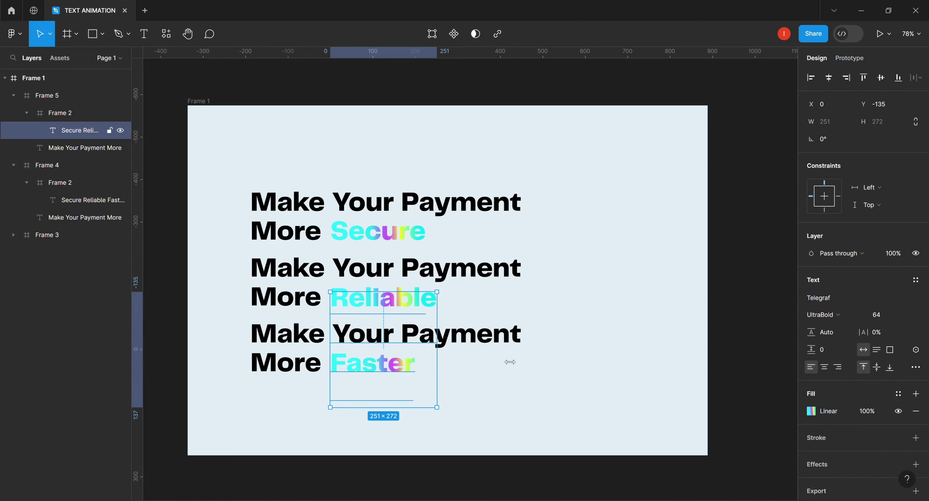
pyautogui.click(349, 159)
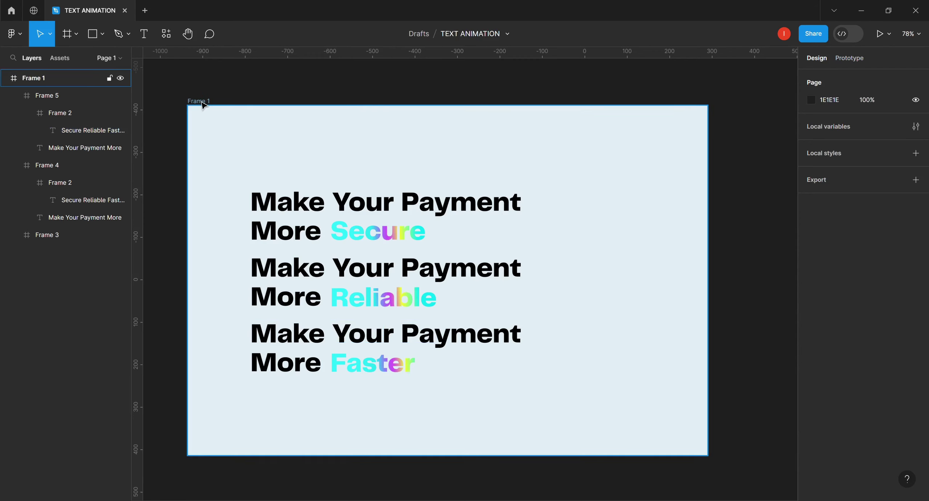
# - Make Frame 1 taller and place a duplicate of the Faster headline below it
pyautogui.click(395, 461)
pyautogui.moveTo(392, 463); pyautogui.dragTo(396, 493)
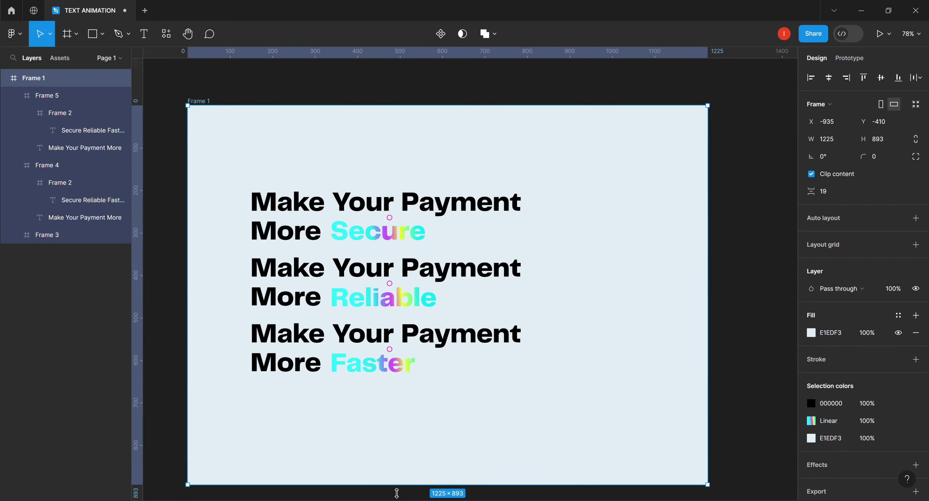
pyautogui.click(300, 339)
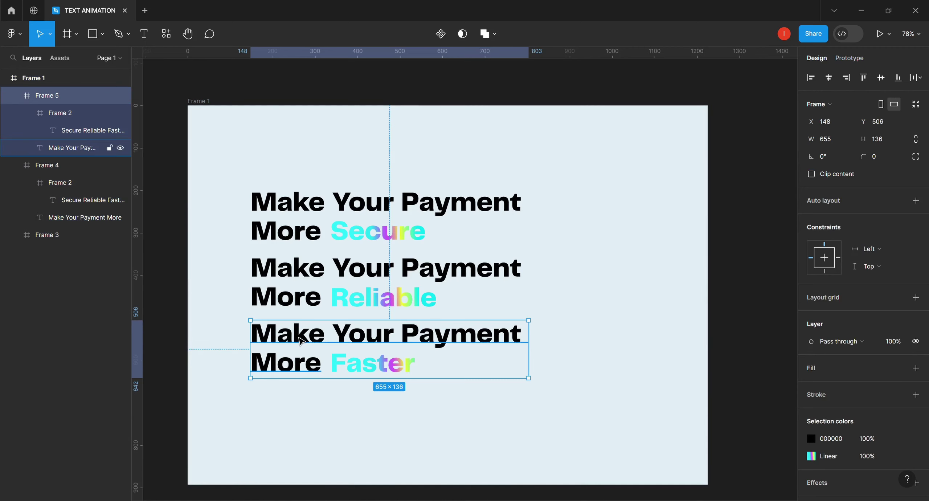
pyautogui.hotkey('ctrl', 'd')
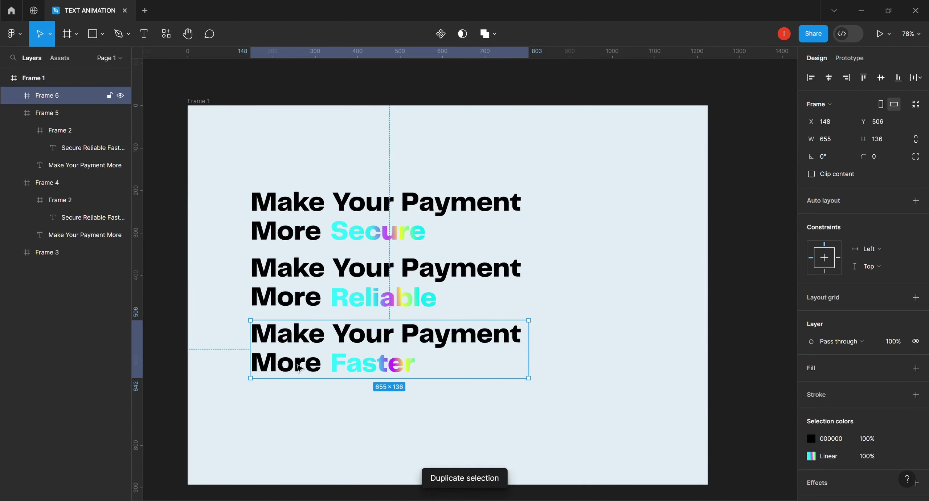
pyautogui.moveTo(296, 335); pyautogui.dragTo(296, 399)
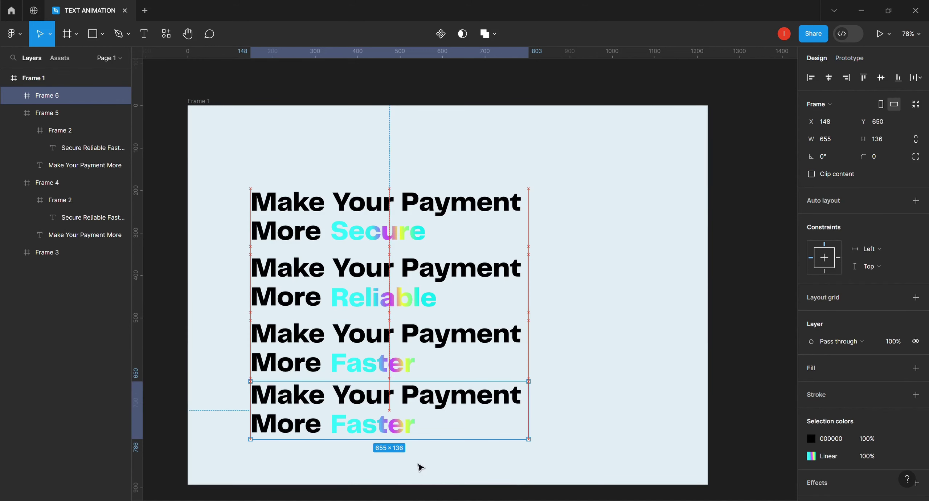
# - Raise the copy's word list to Y -203 so it reads 'Easier', kept clipped in its frame
pyautogui.doubleClick(392, 434)
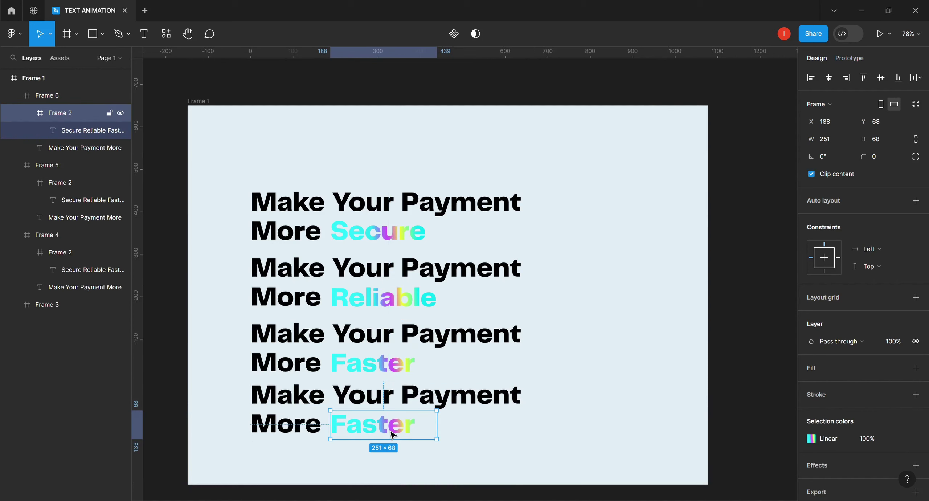
pyautogui.doubleClick(391, 433)
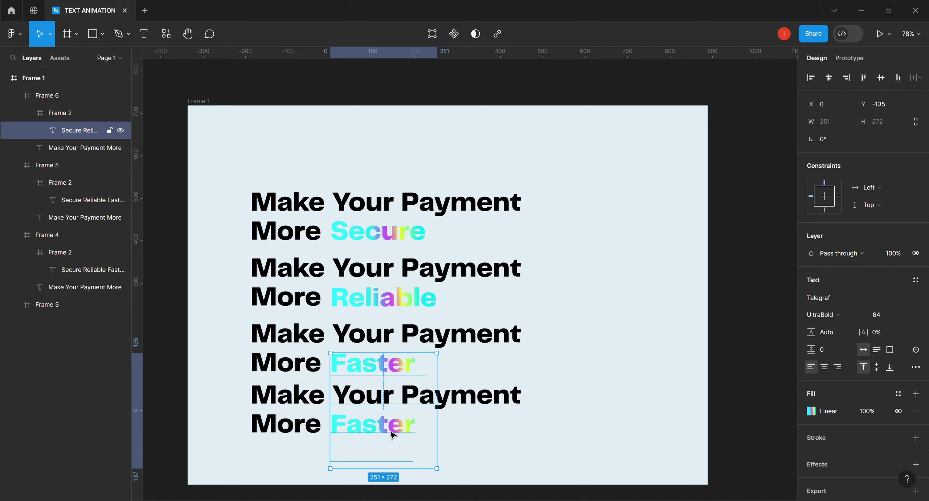
pyautogui.moveTo(391, 433); pyautogui.dragTo(391, 433)
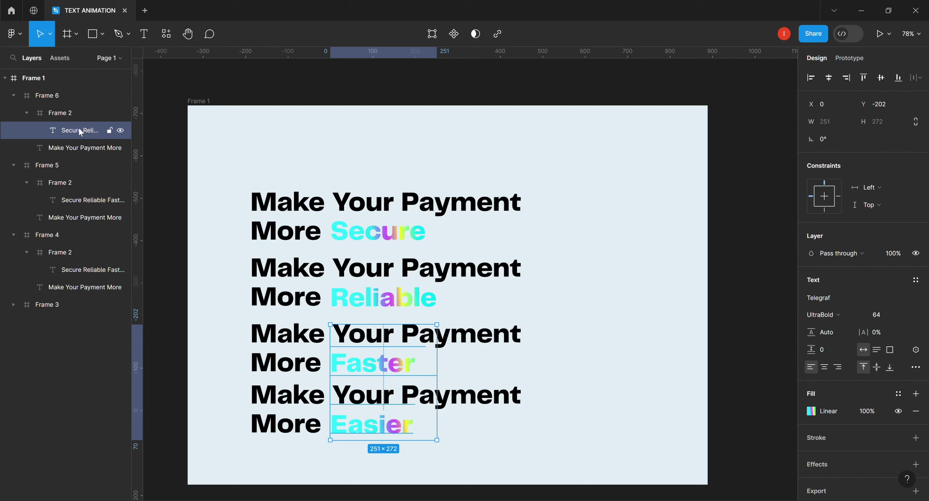
pyautogui.moveTo(78, 128); pyautogui.dragTo(75, 106)
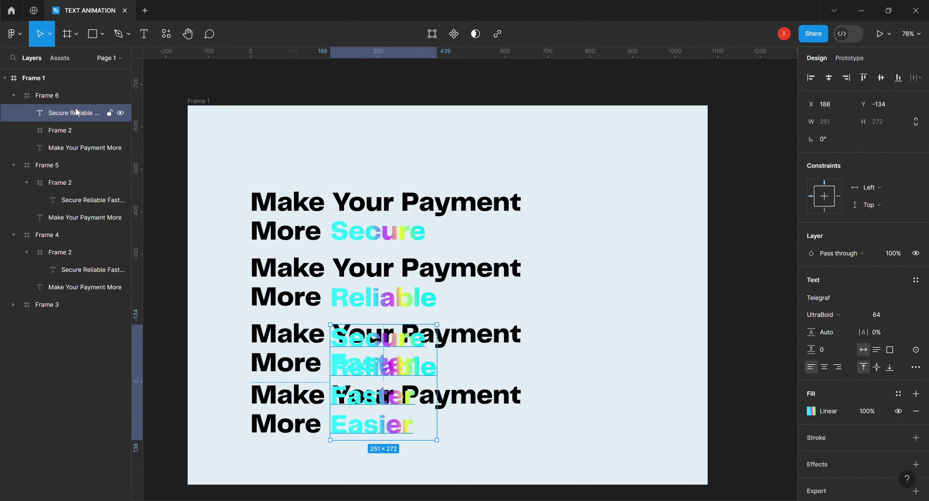
pyautogui.press('Up')
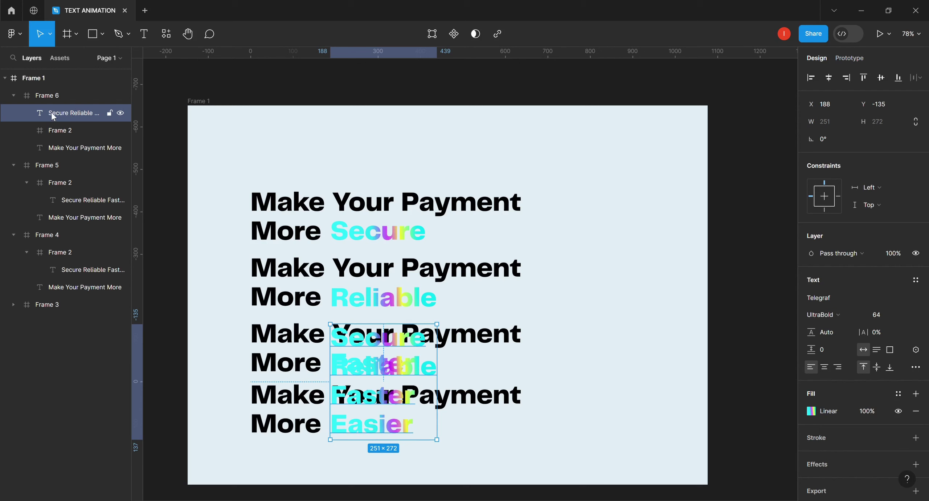
pyautogui.moveTo(55, 127); pyautogui.dragTo(90, 140)
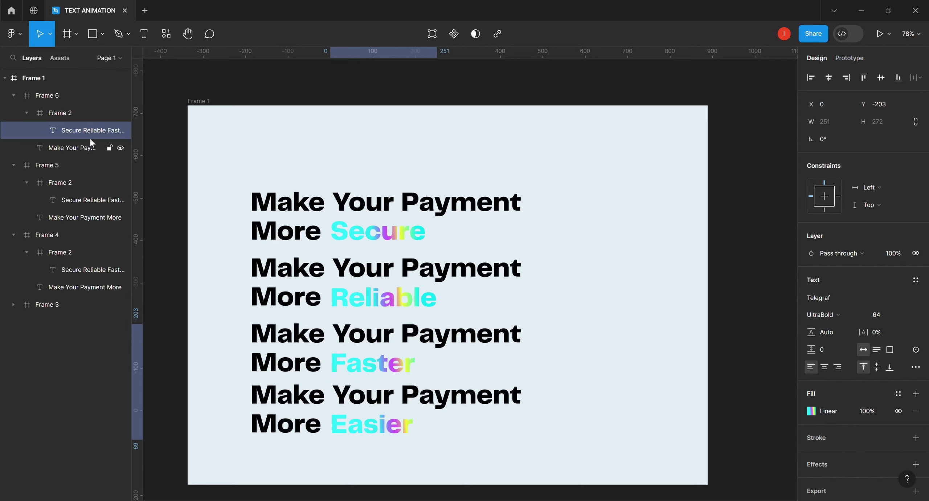
pyautogui.click(639, 267)
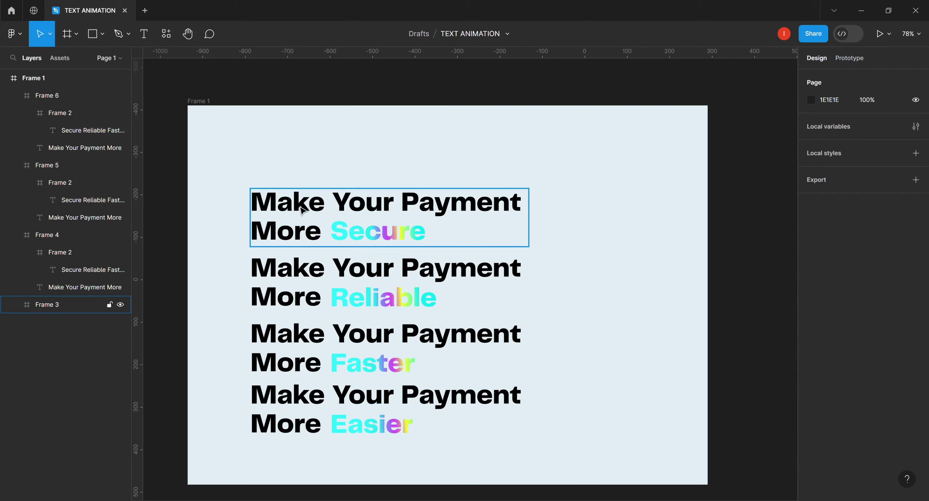
# - Select all four headline frames and combine them into the component set Component 1
pyautogui.moveTo(220, 171); pyautogui.dragTo(559, 449)
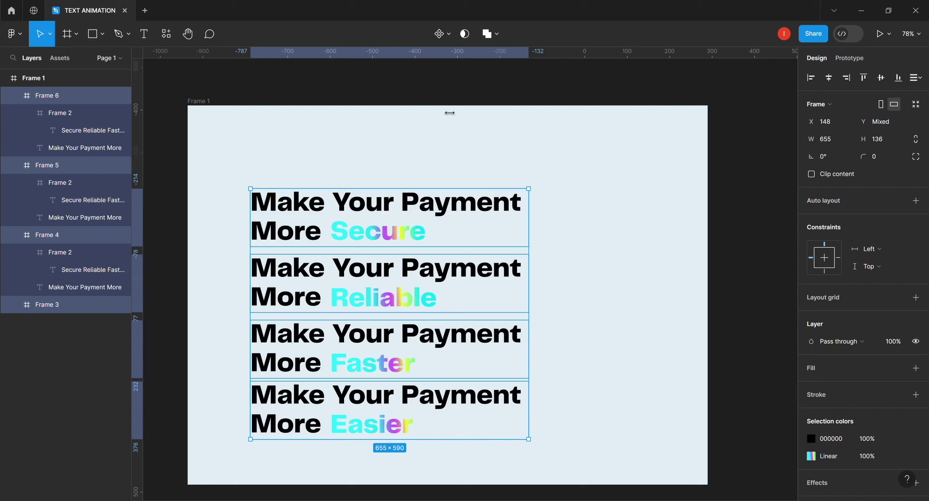
pyautogui.click(449, 36)
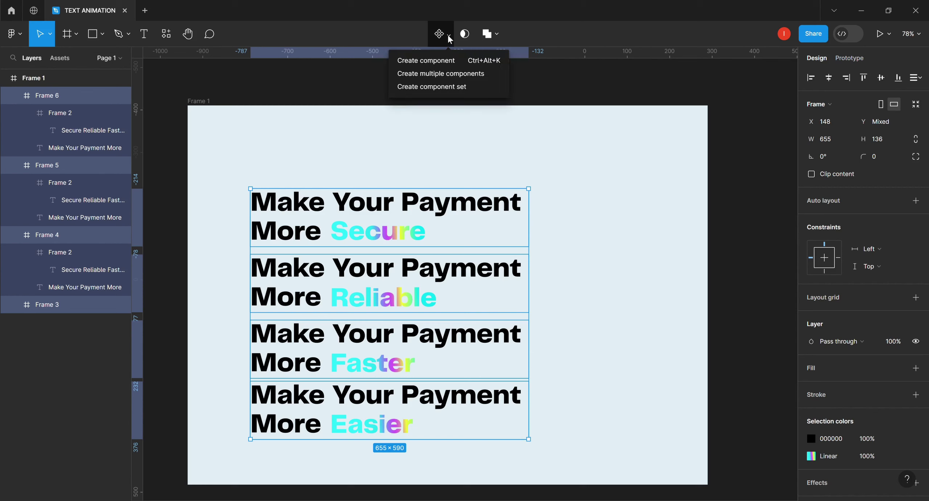
pyautogui.click(450, 91)
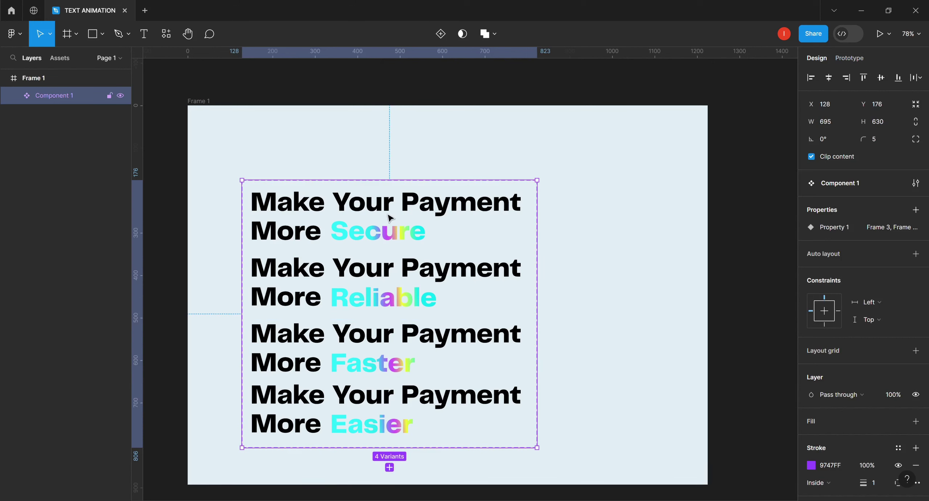
# - Move Component 1 slightly up and left within Frame 1
pyautogui.moveTo(374, 190)
pyautogui.mouseDown()
pyautogui.moveTo(372, 173)
pyautogui.moveTo(381, 204)
pyautogui.mouseUp()
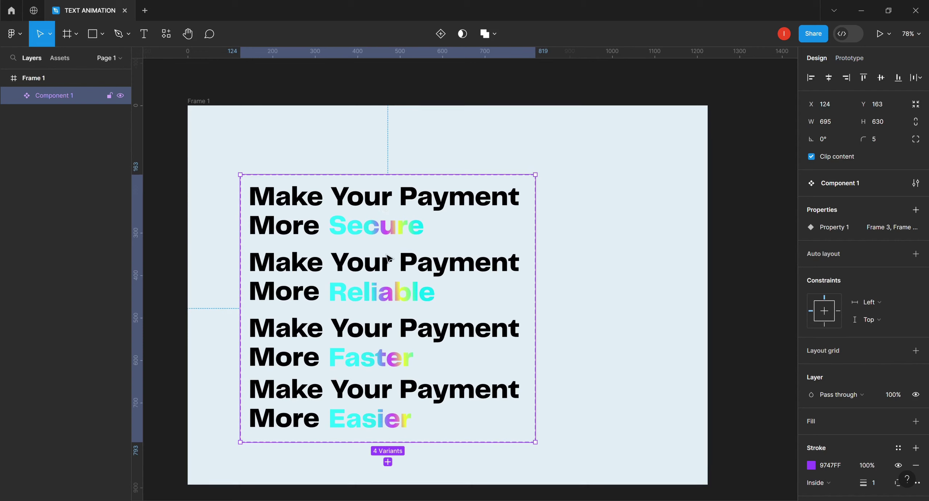
pyautogui.moveTo(346, 191); pyautogui.dragTo(346, 181)
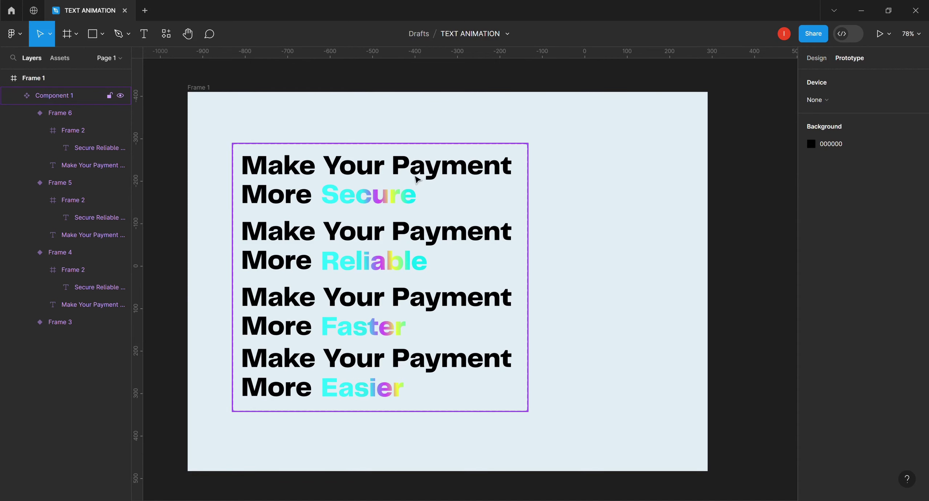
# - Link the Secure variant to Reliable with an After delay trigger and ease in and out easing
pyautogui.click(399, 177)
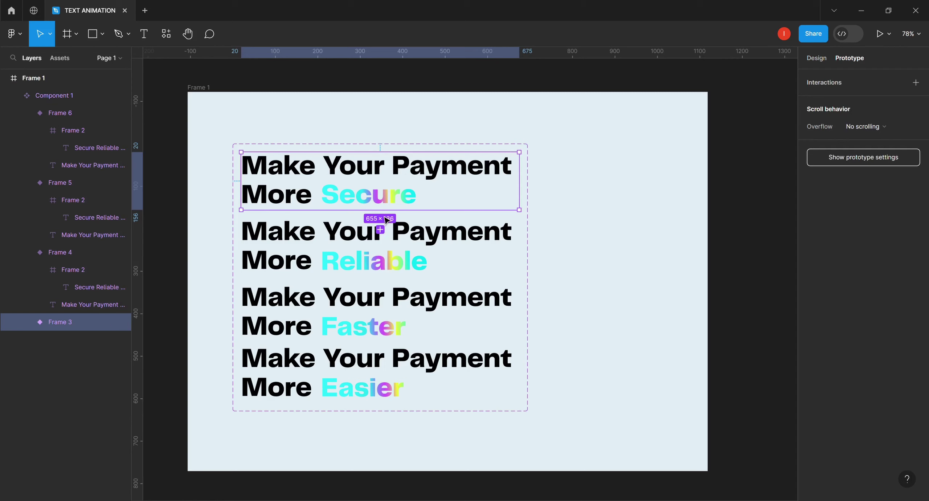
pyautogui.moveTo(380, 210); pyautogui.dragTo(385, 231)
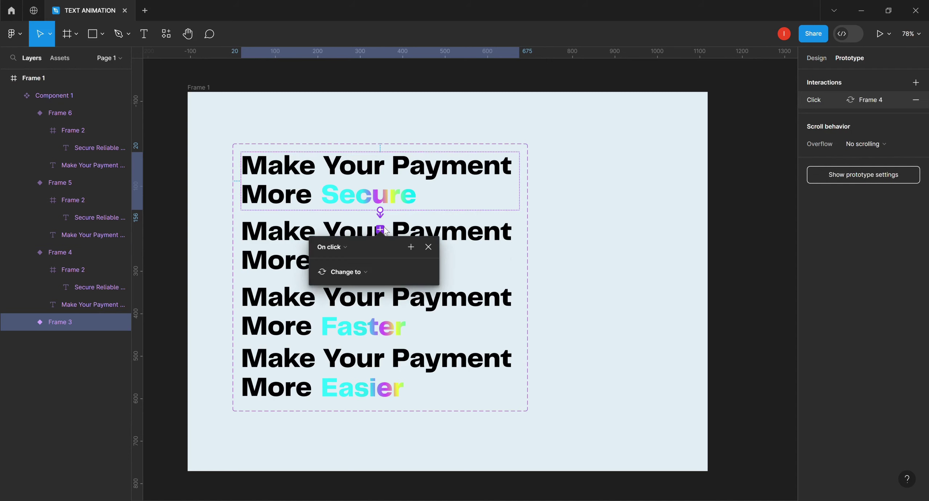
pyautogui.click(343, 248)
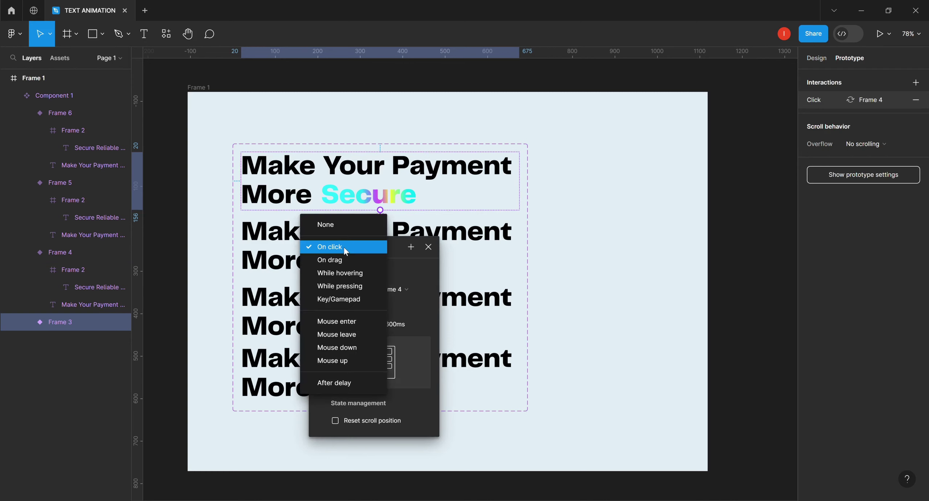
pyautogui.click(334, 383)
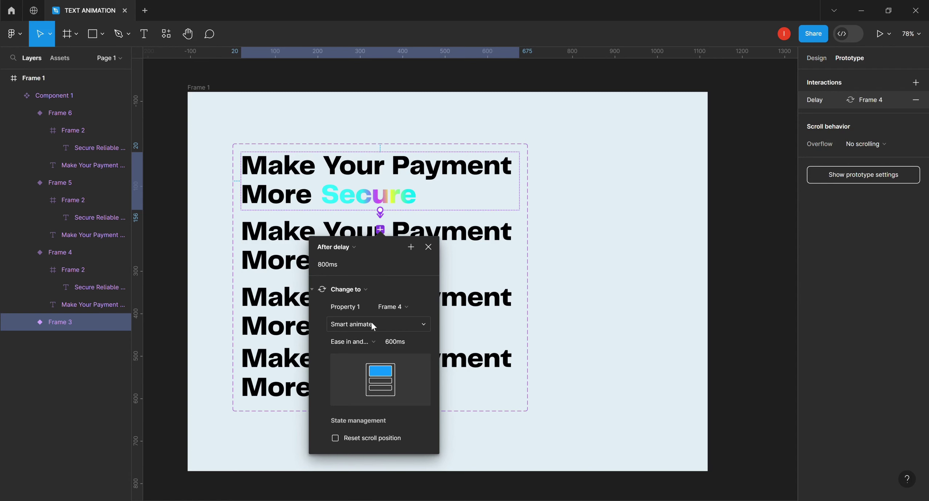
pyautogui.click(373, 342)
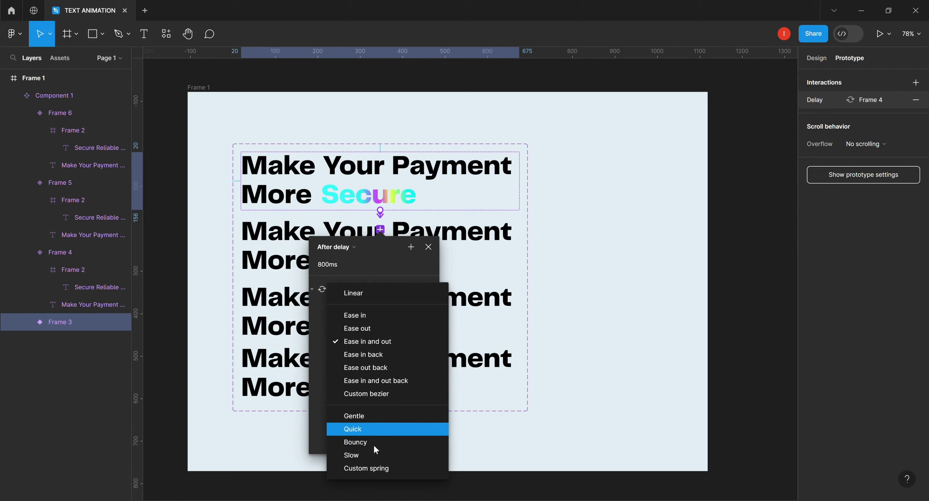
pyautogui.click(554, 271)
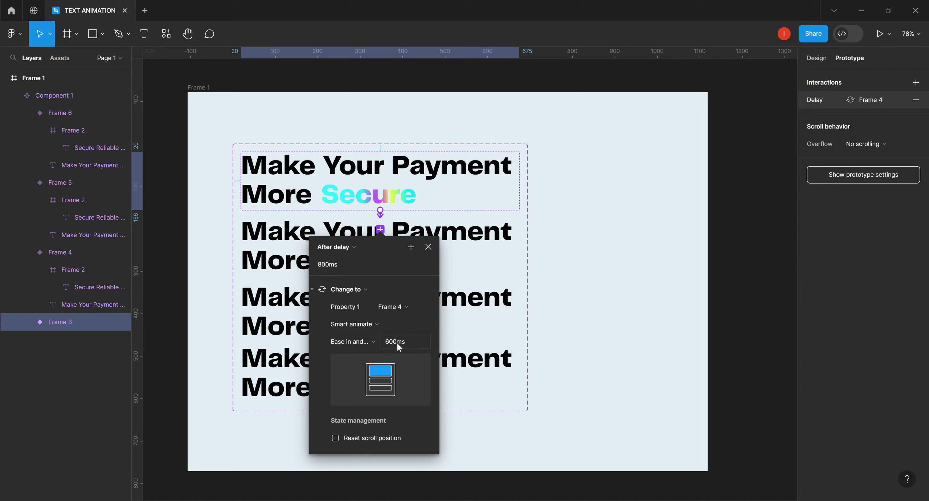
pyautogui.click(613, 259)
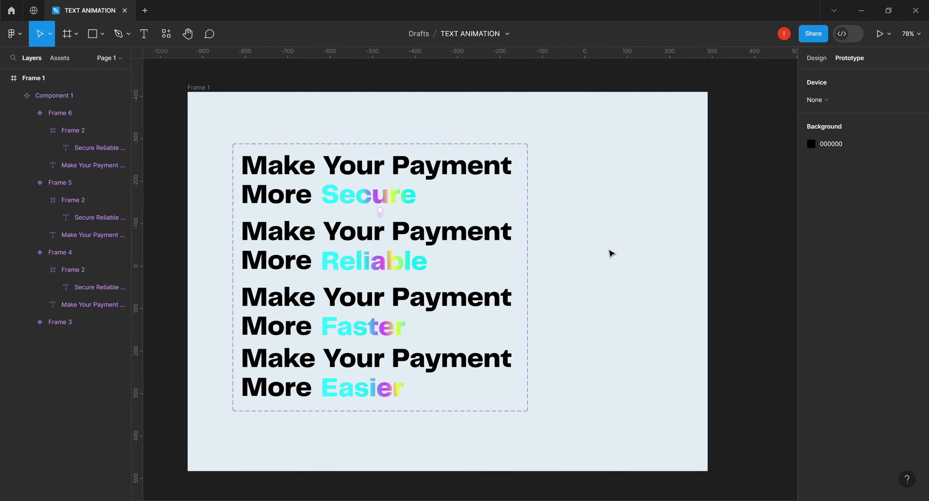
# - Link the Reliable variant (Frame 4) to Faster (Frame 5) with an 800ms After delay trigger
pyautogui.click(462, 241)
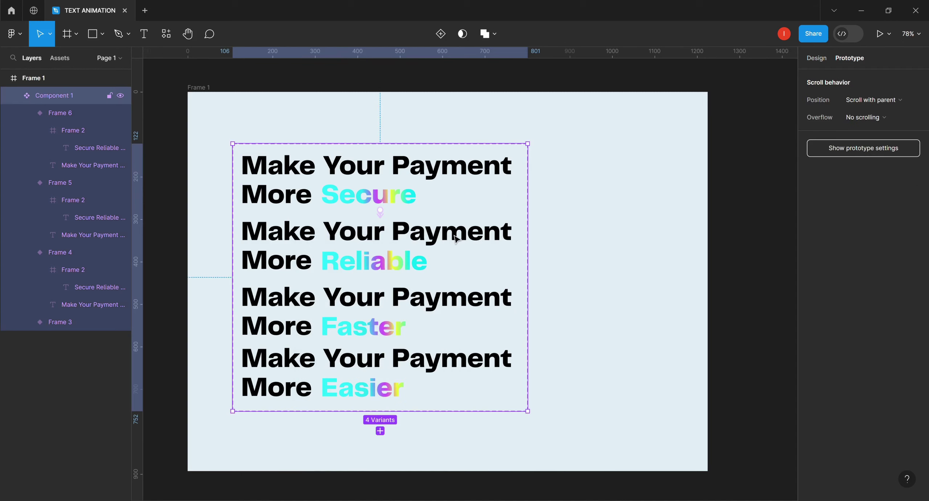
pyautogui.click(457, 241)
pyautogui.moveTo(380, 296)
pyautogui.mouseDown()
pyautogui.moveTo(386, 283)
pyautogui.moveTo(386, 295)
pyautogui.mouseUp()
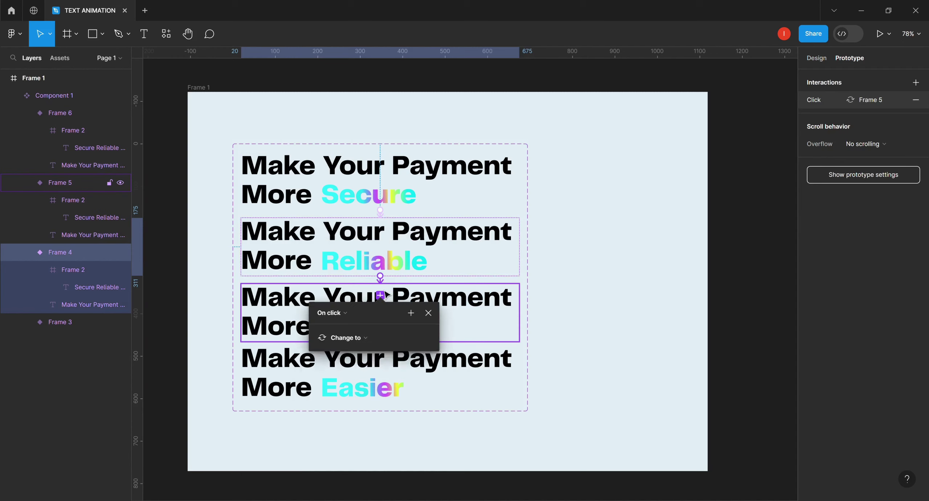
pyautogui.click(346, 312)
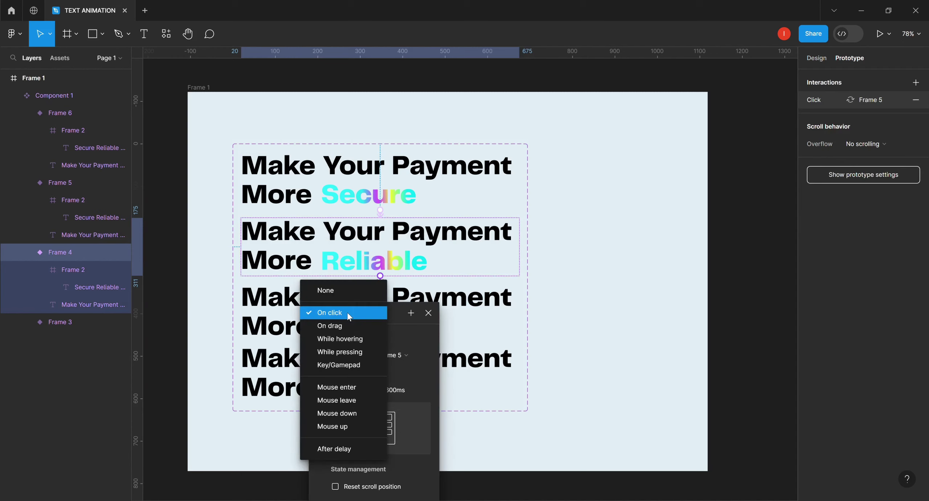
pyautogui.click(326, 450)
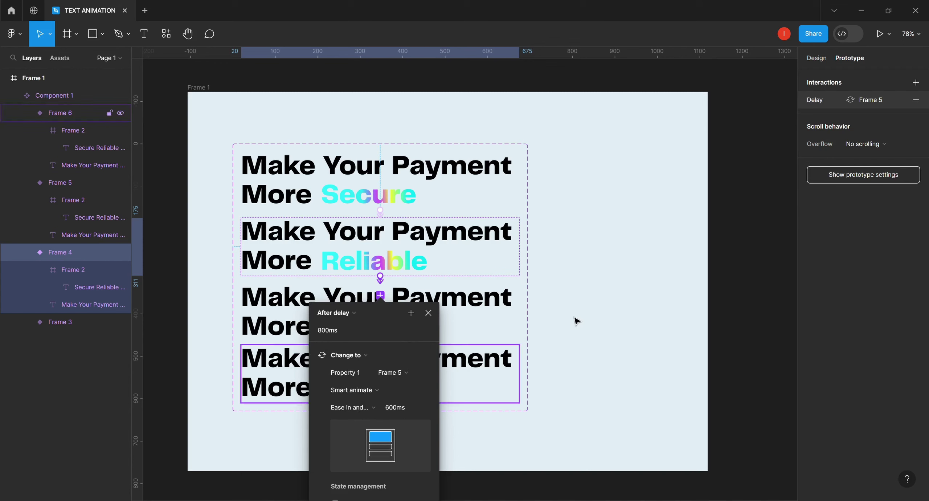
pyautogui.click(449, 301)
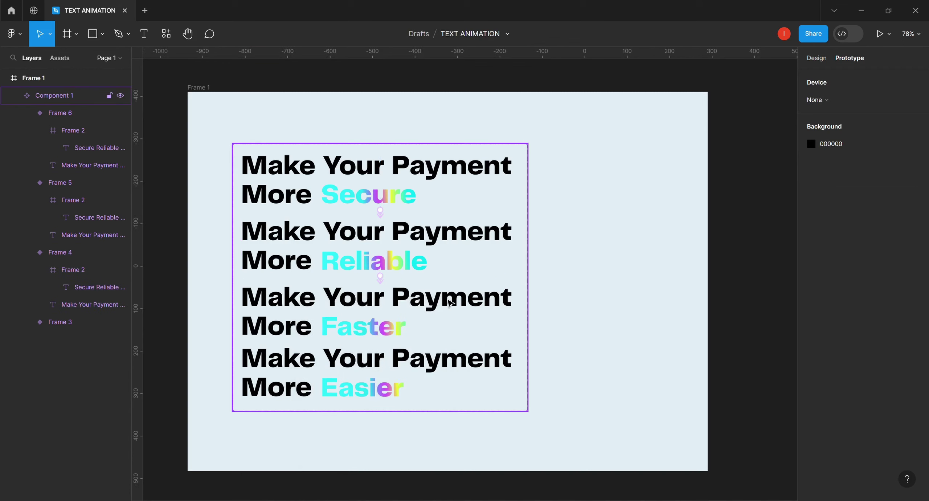
# - Link the Faster variant (Frame 5) to Easier (Frame 6) with an 800ms After delay trigger
pyautogui.click(449, 301)
pyautogui.click(449, 298)
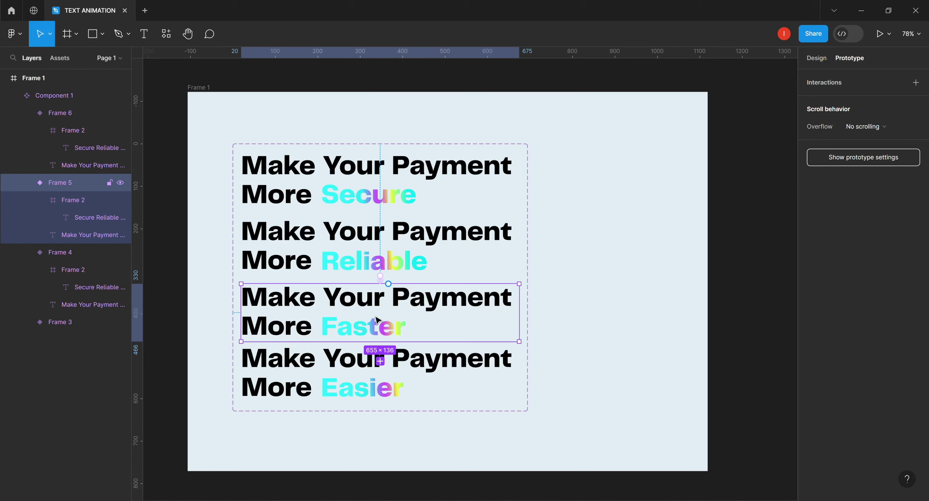
pyautogui.moveTo(385, 358); pyautogui.dragTo(387, 372)
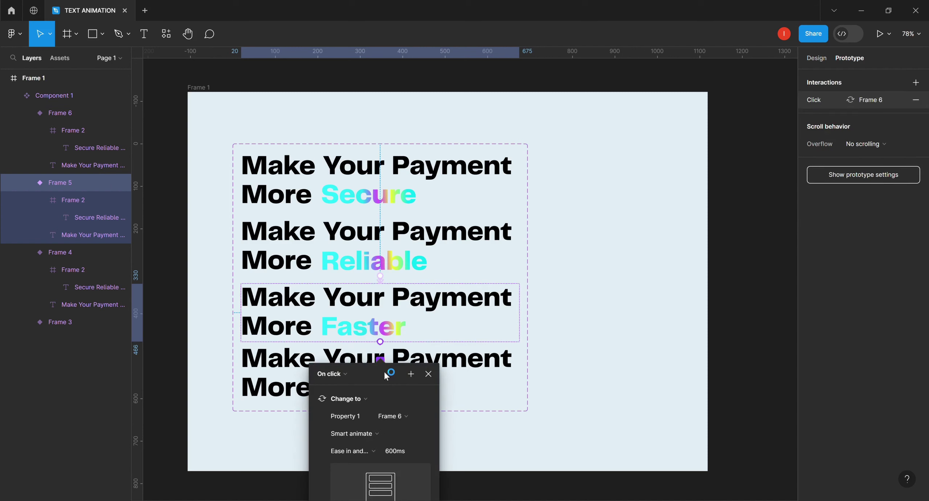
pyautogui.click(345, 372)
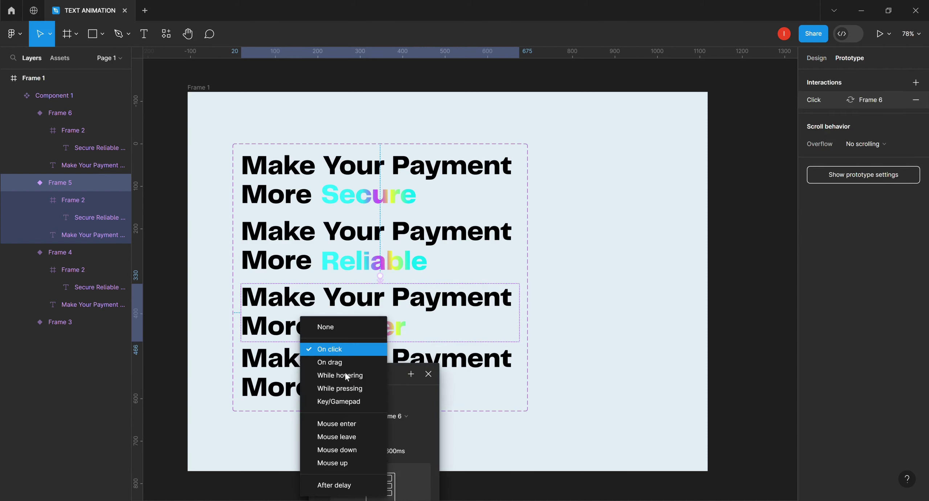
pyautogui.click(331, 486)
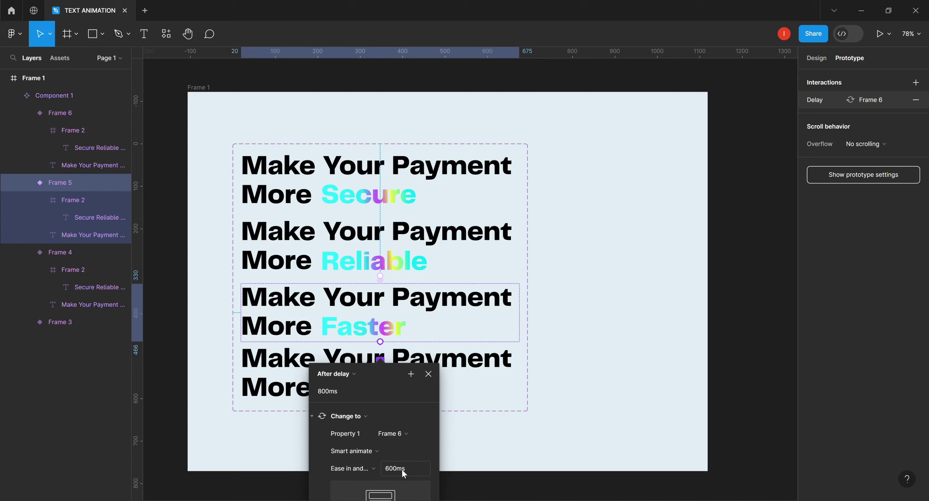
pyautogui.click(697, 496)
pyautogui.scroll(-5, 692, 430)
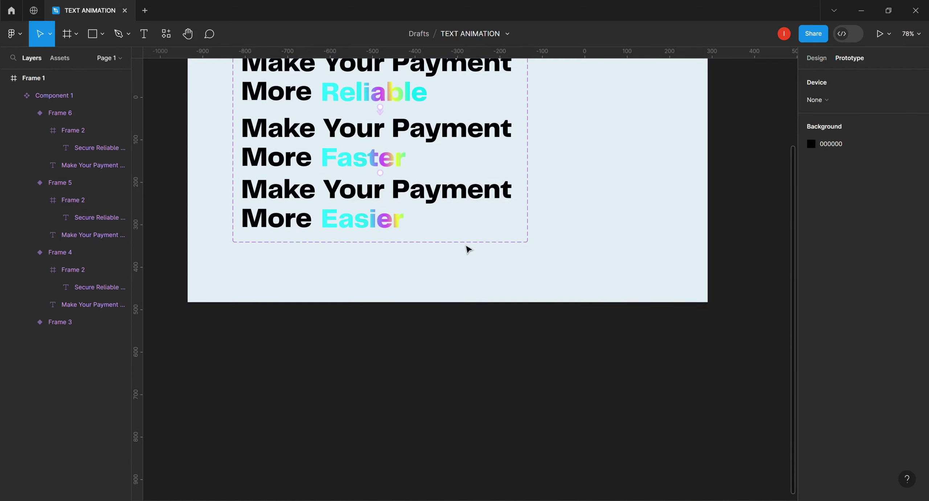
# - Select the Easier variant (Frame 6) inside the heading component
pyautogui.click(378, 196)
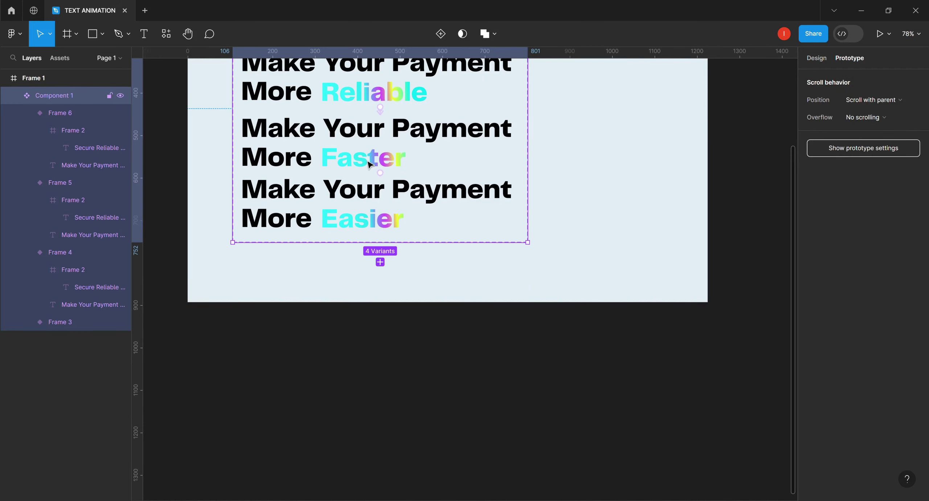
pyautogui.click(367, 164)
pyautogui.click(351, 199)
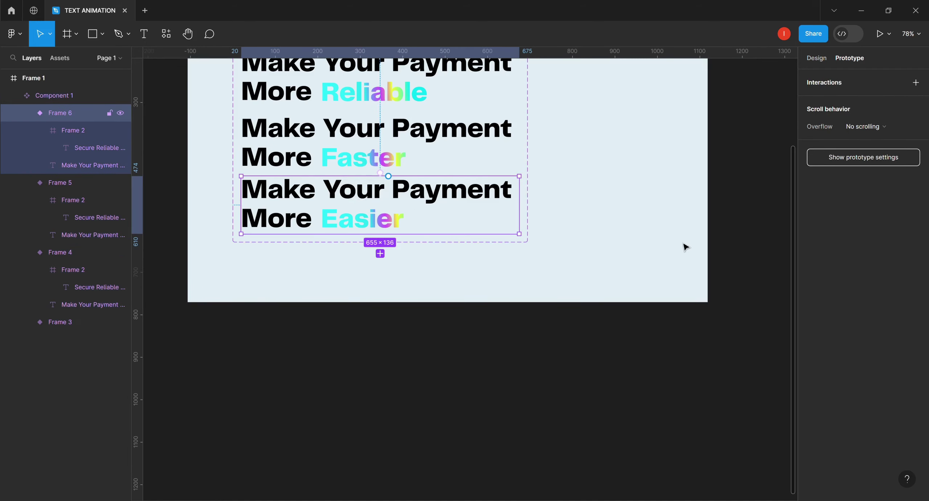
pyautogui.press('Return')
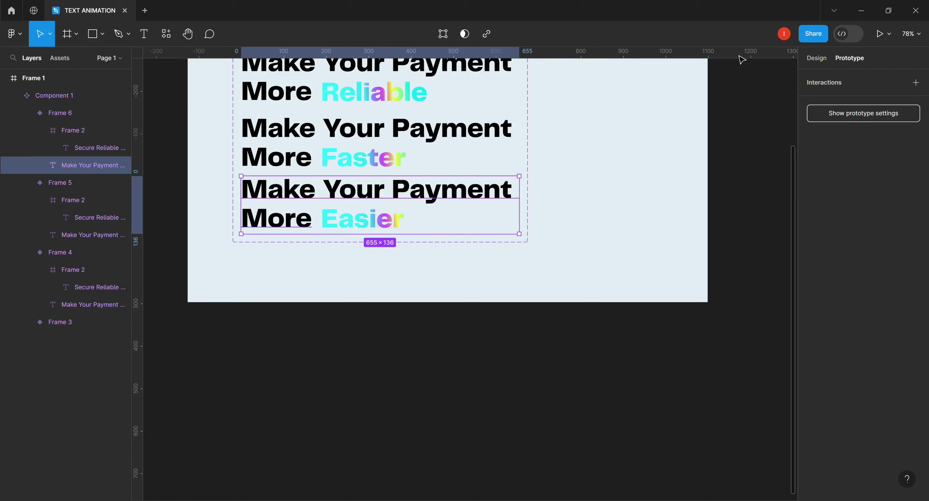
pyautogui.click(744, 66)
pyautogui.scroll(4, 743, 63)
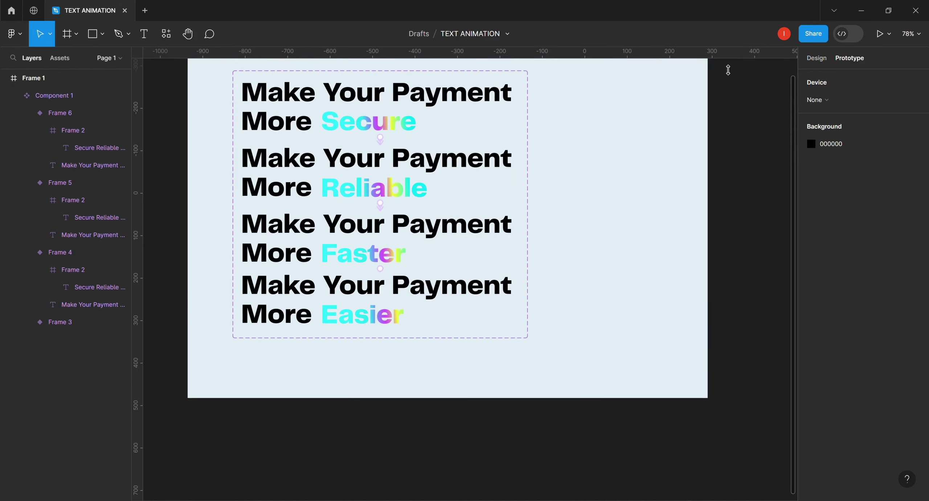
pyautogui.click(385, 292)
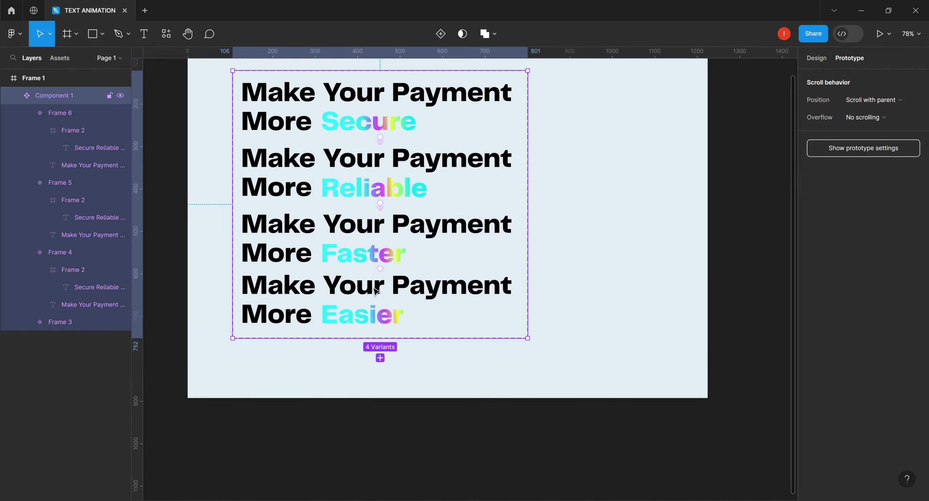
pyautogui.click(385, 292)
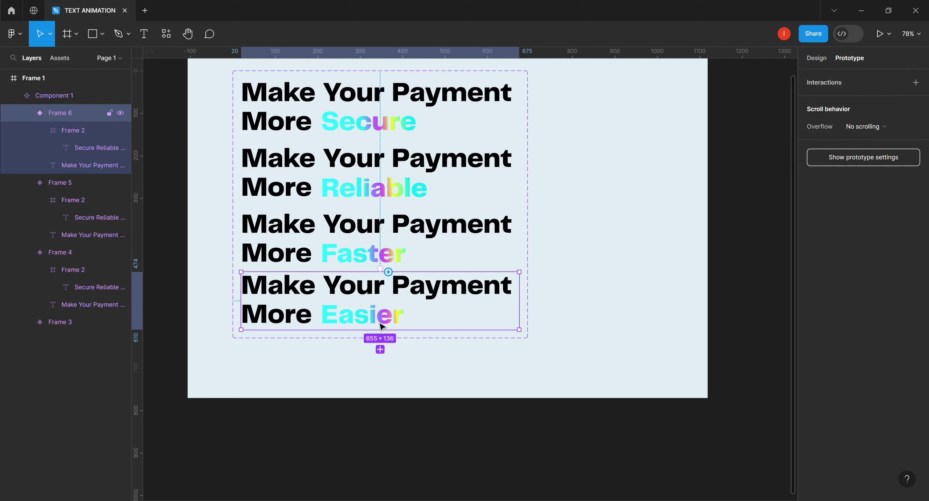
# - Connect Frame 6 back to Frame 3 with an After delay trigger of 800ms
pyautogui.moveTo(379, 330); pyautogui.dragTo(287, 106)
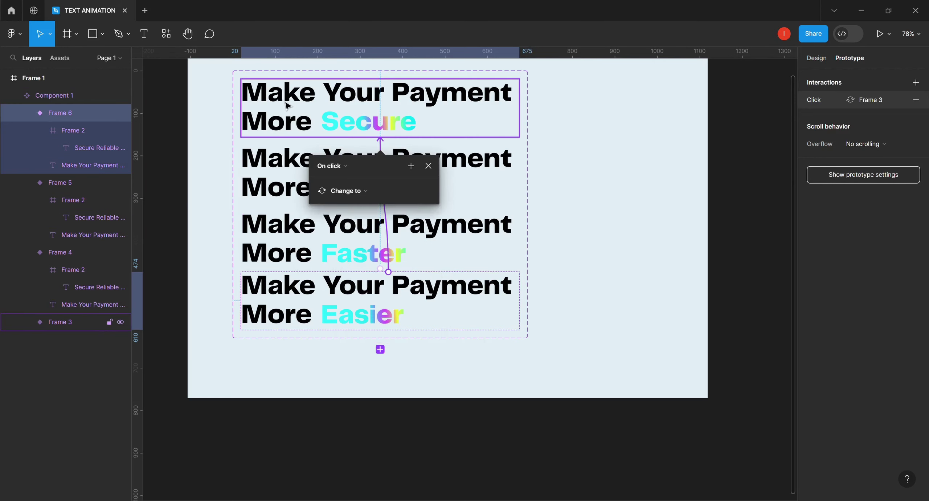
pyautogui.click(345, 168)
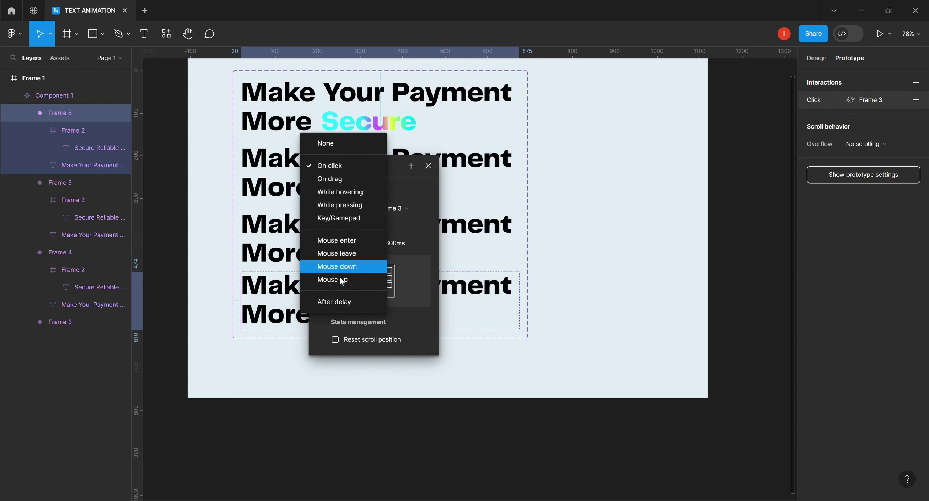
pyautogui.click(341, 301)
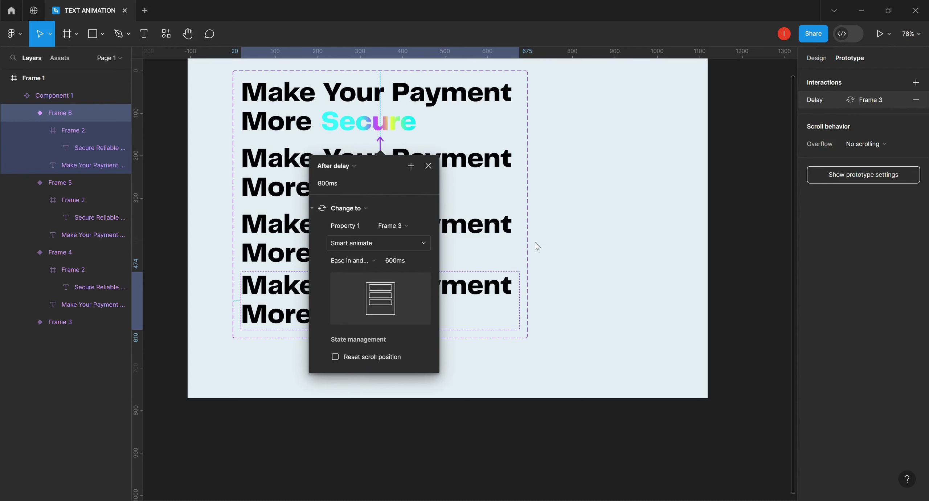
pyautogui.click(714, 223)
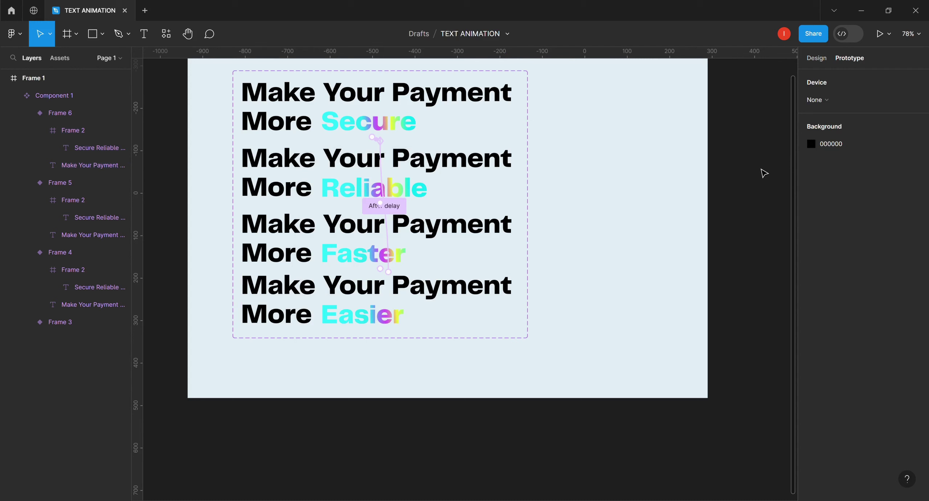
# - Bring the LANDING PAGE frame into view and show the Assets panel's local components
pyautogui.scroll(3, 796, 160)
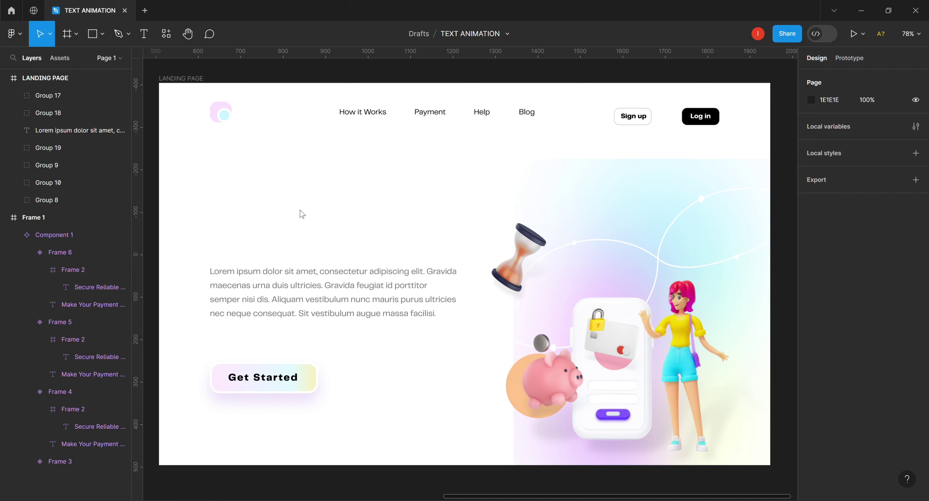
pyautogui.click(60, 58)
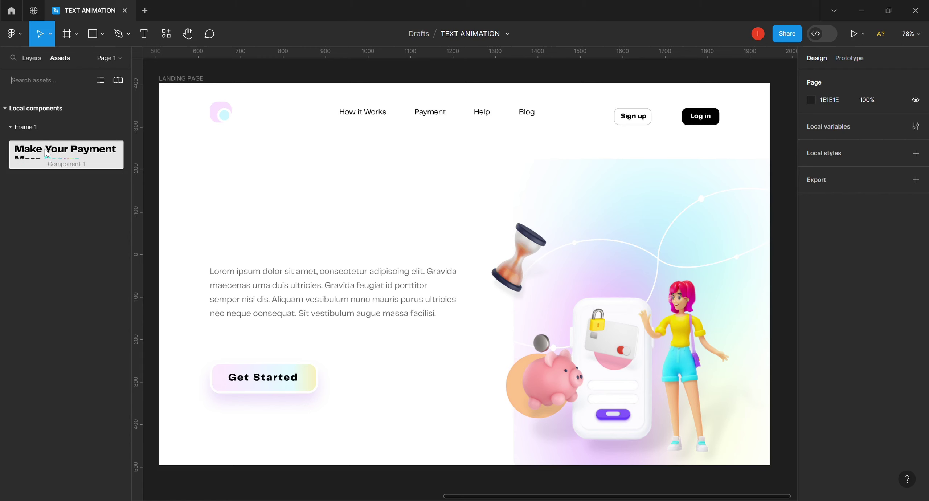
# - Place a Component 1 instance on the landing page at X 120, Y 262, below the nav links
pyautogui.moveTo(47, 152); pyautogui.dragTo(299, 207)
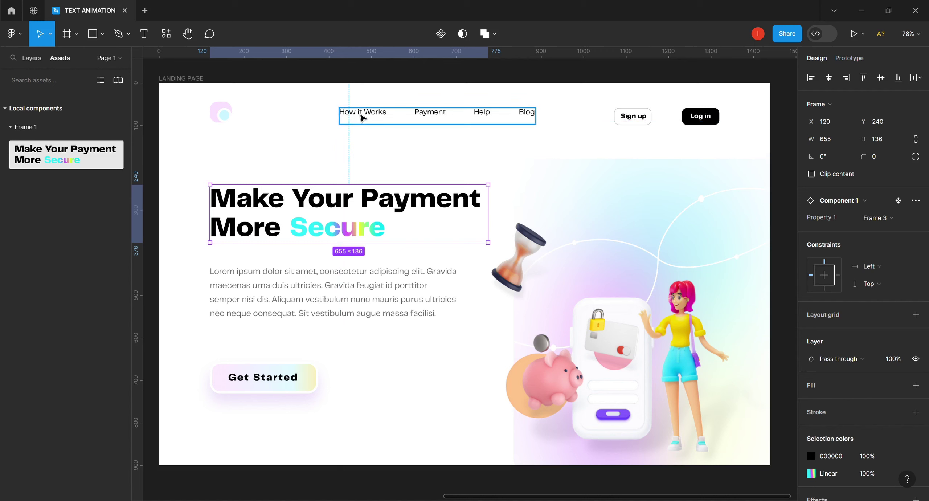
pyautogui.press('alt')
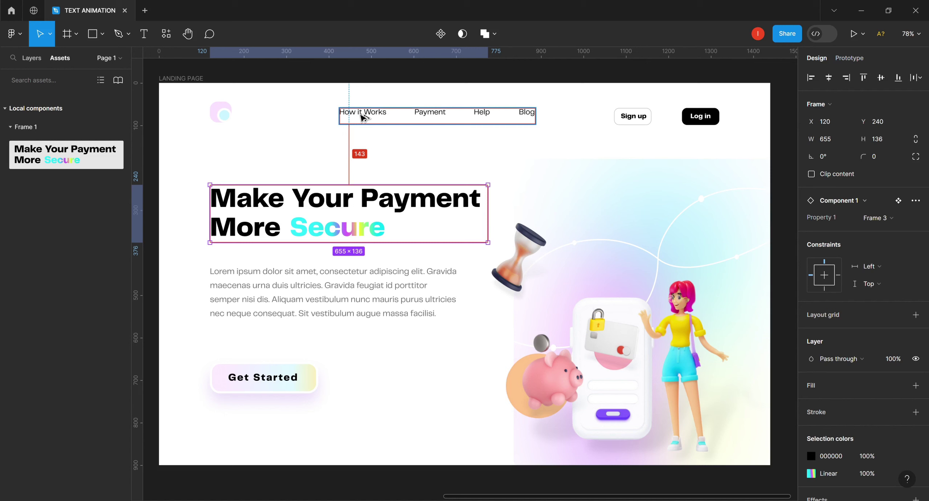
pyautogui.moveTo(313, 202); pyautogui.dragTo(312, 211)
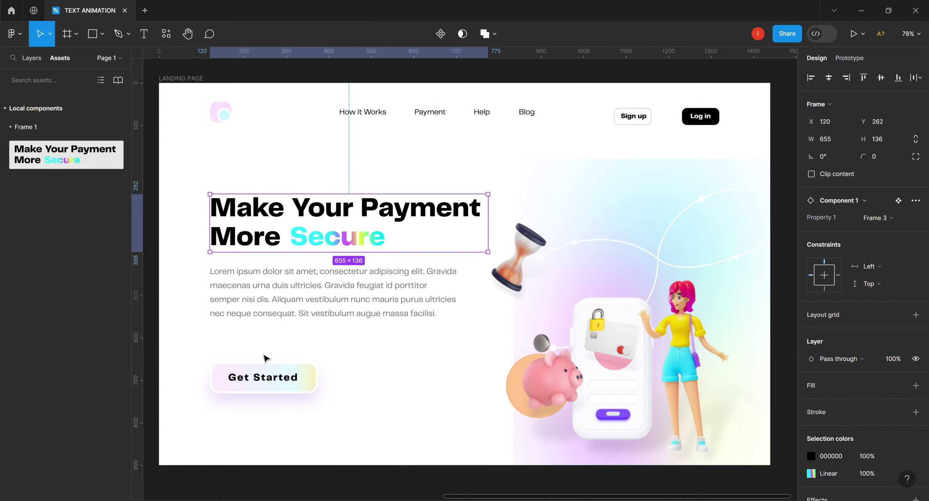
pyautogui.click(337, 341)
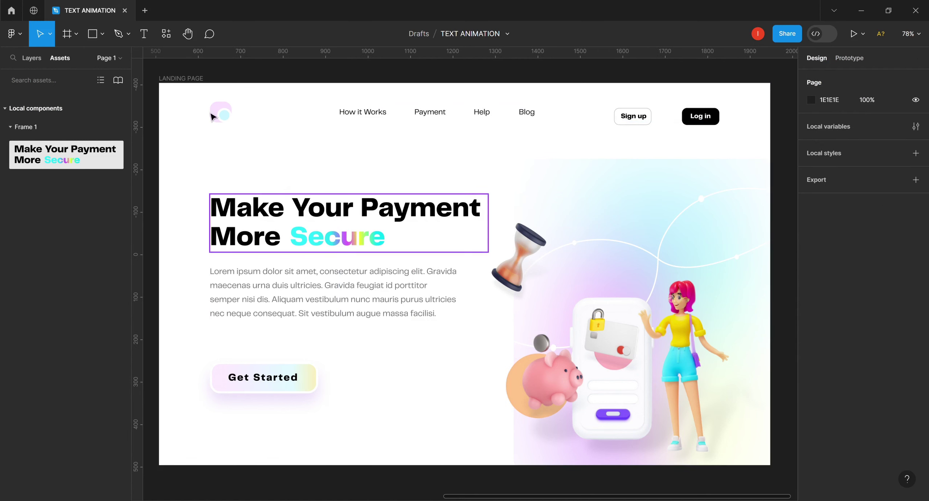
# - Present the LANDING PAGE frame as a prototype preview
pyautogui.click(178, 85)
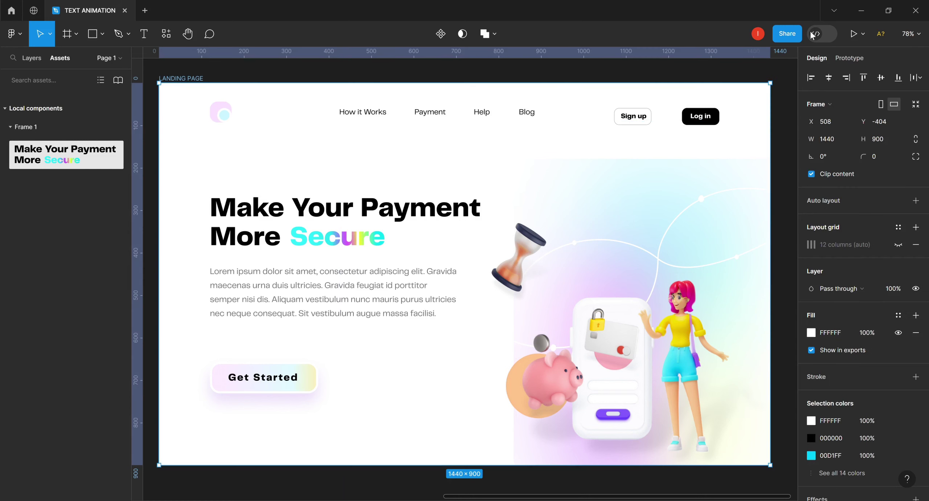
pyautogui.click(853, 34)
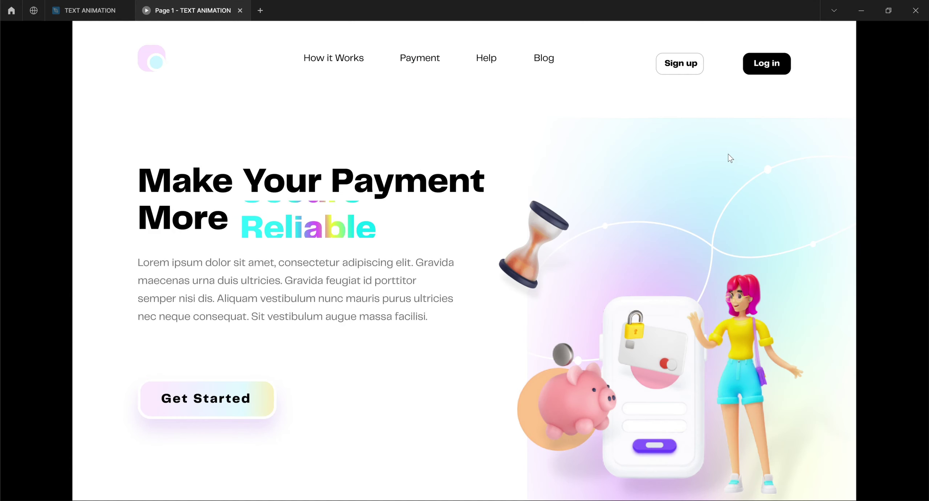